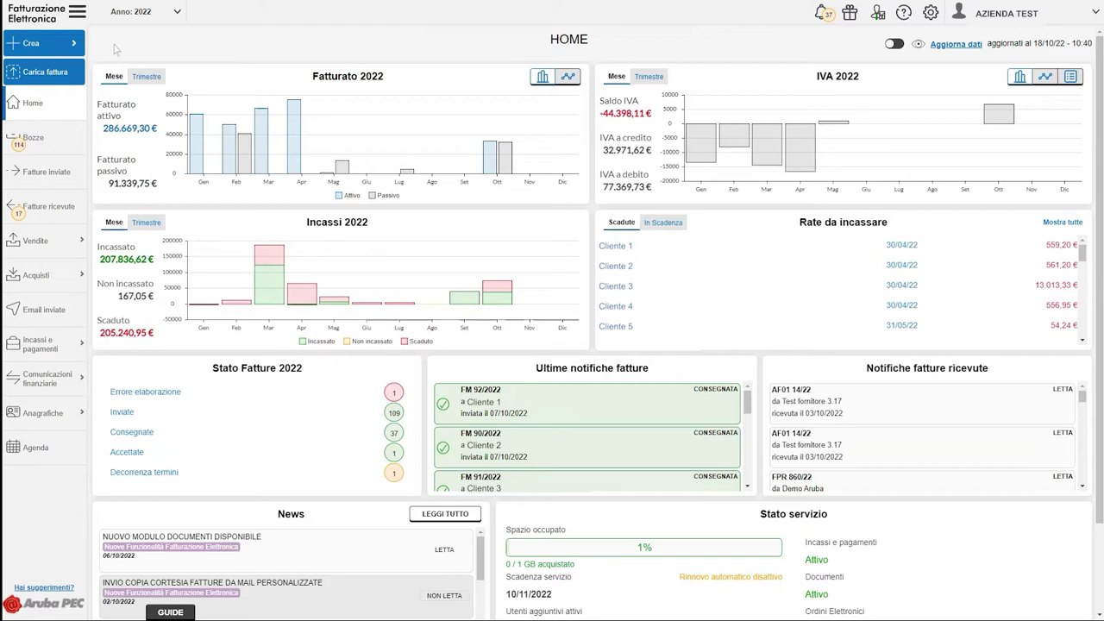
Start a new preventivo with customer type Privato and document date 19/10/2022.
left_click(58, 49)
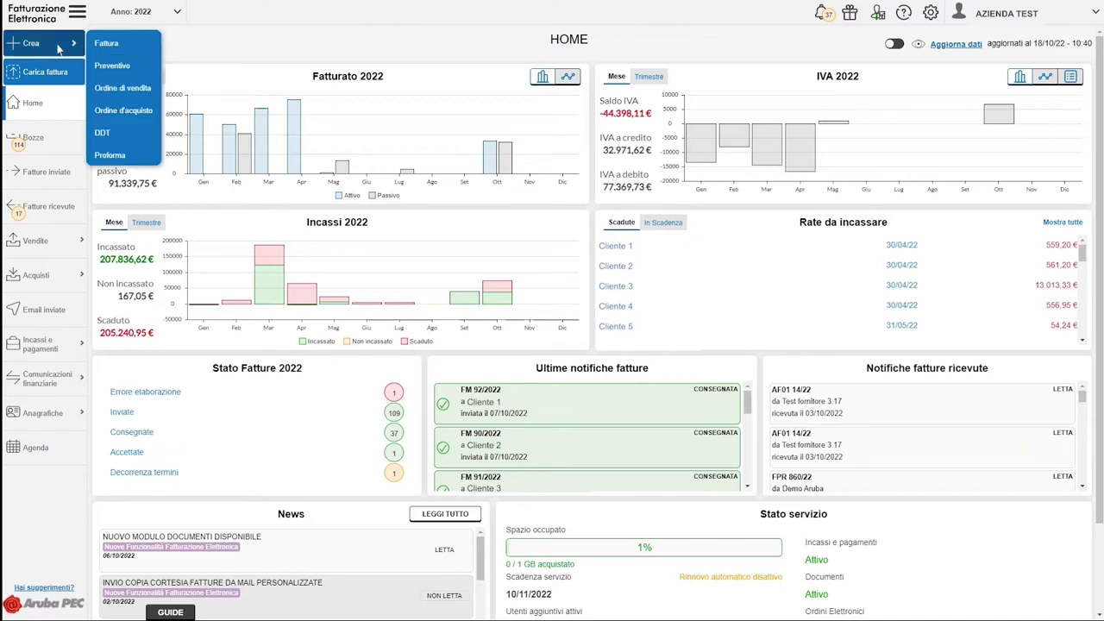
left_click(112, 67)
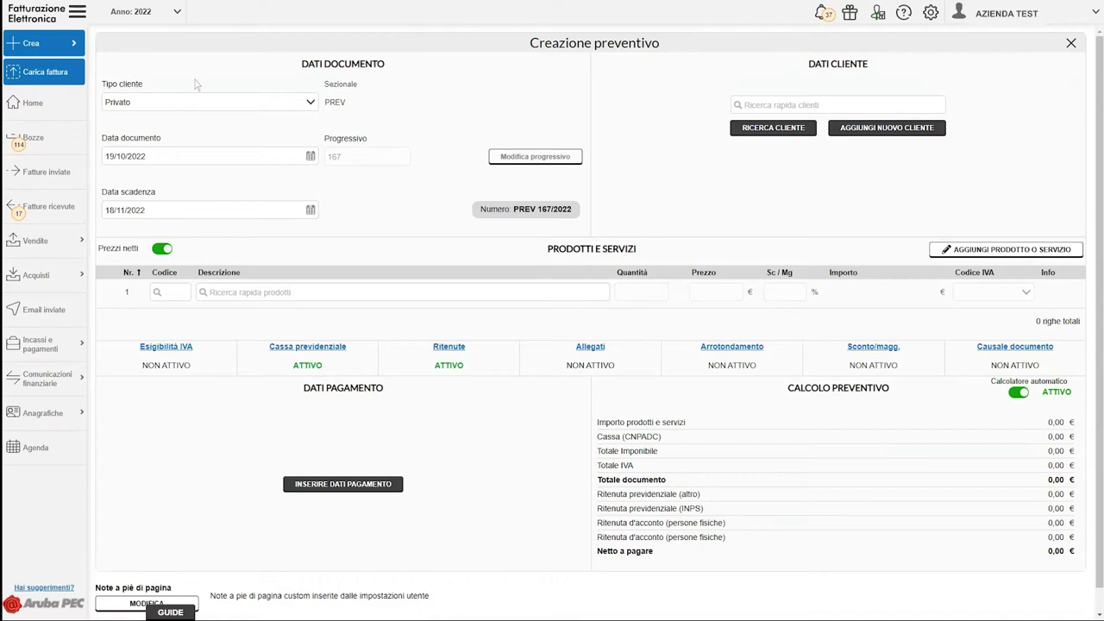
left_click(309, 104)
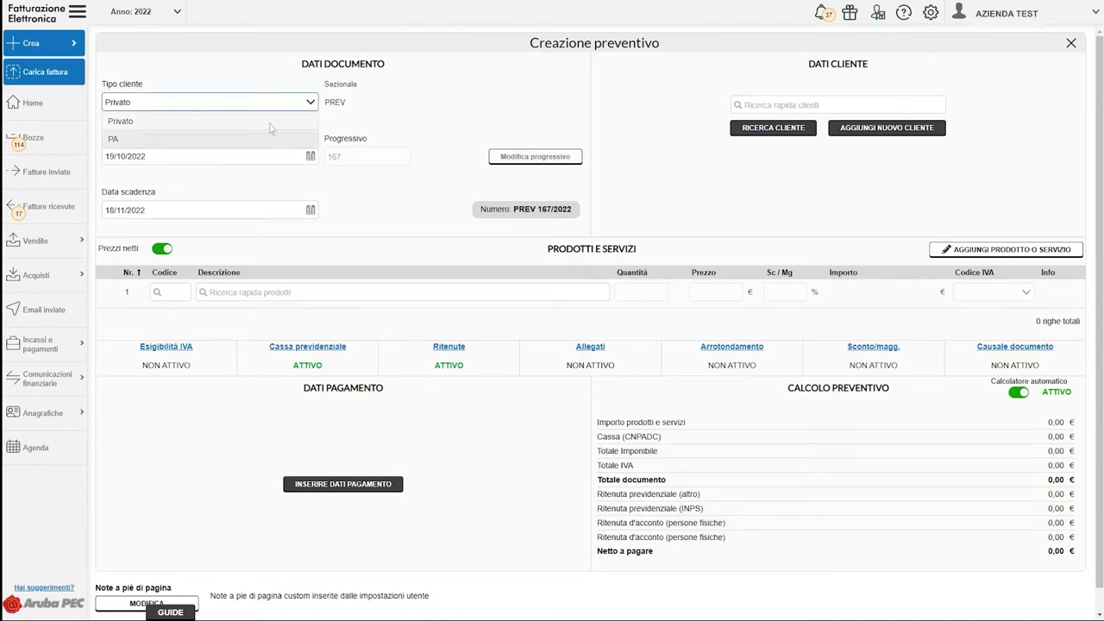
left_click(270, 127)
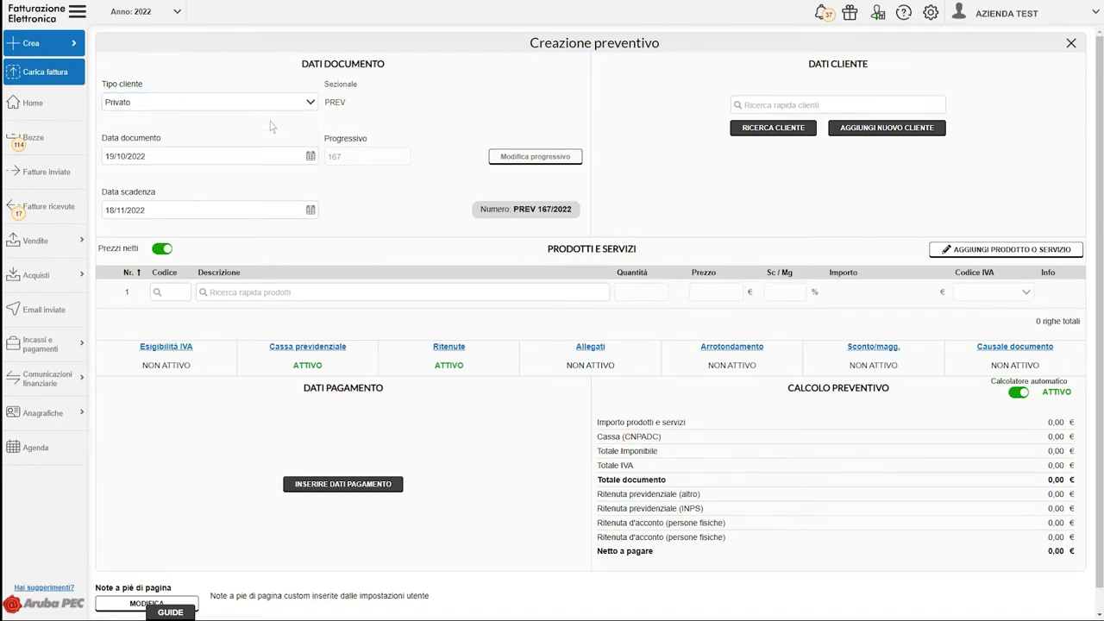
left_click(310, 156)
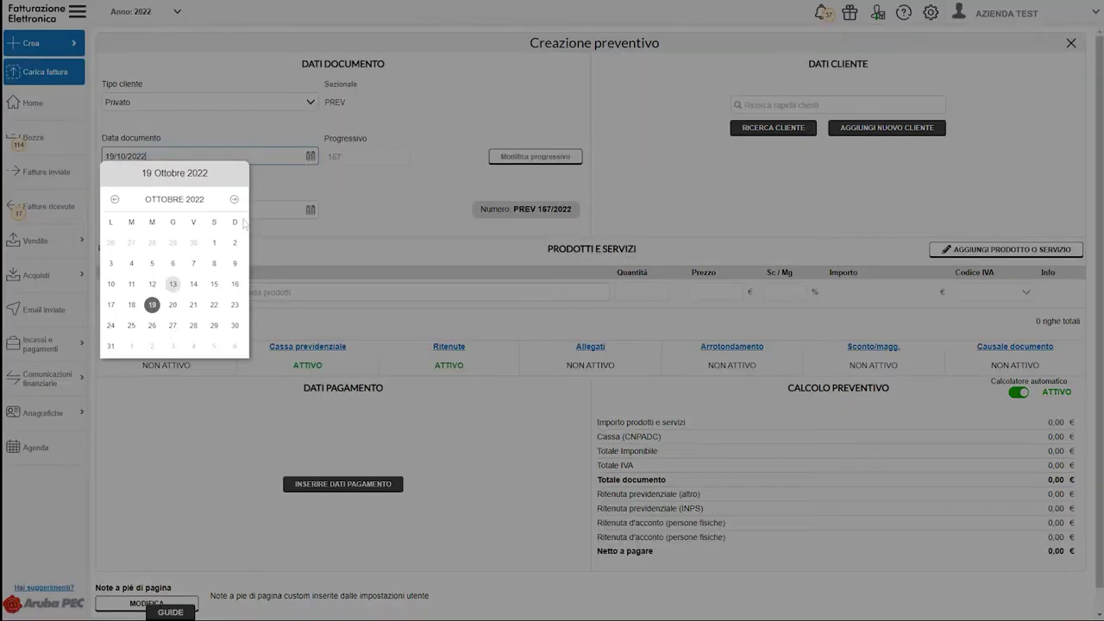
left_click(152, 305)
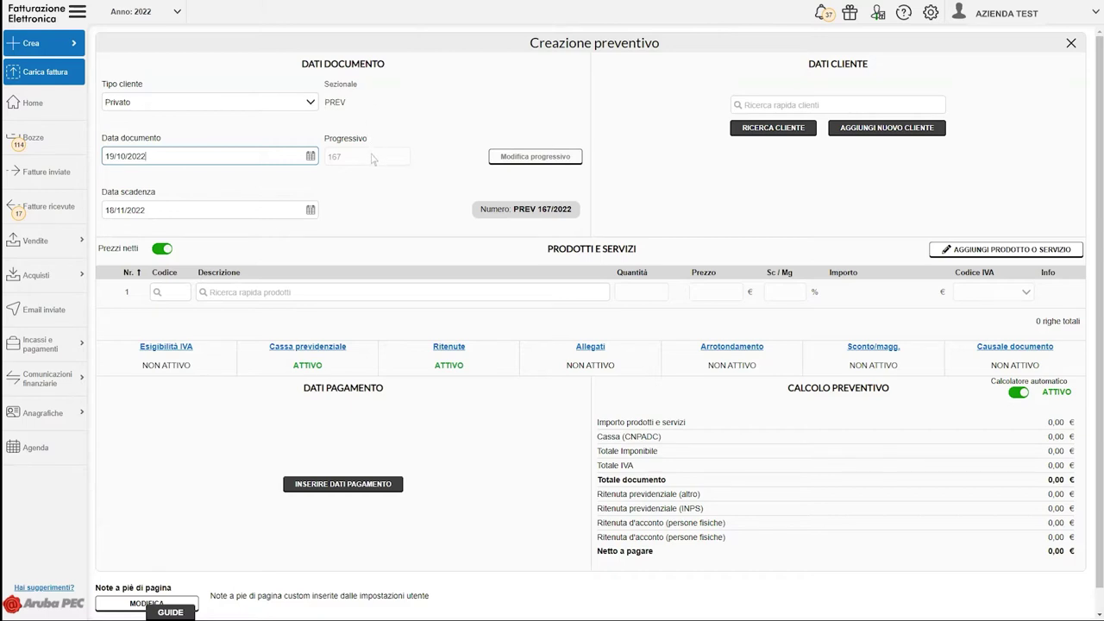
Try to assign CLIENTE 1 to the quote through the quick customer search.
left_click(790, 105)
type("CLIENTE 1")
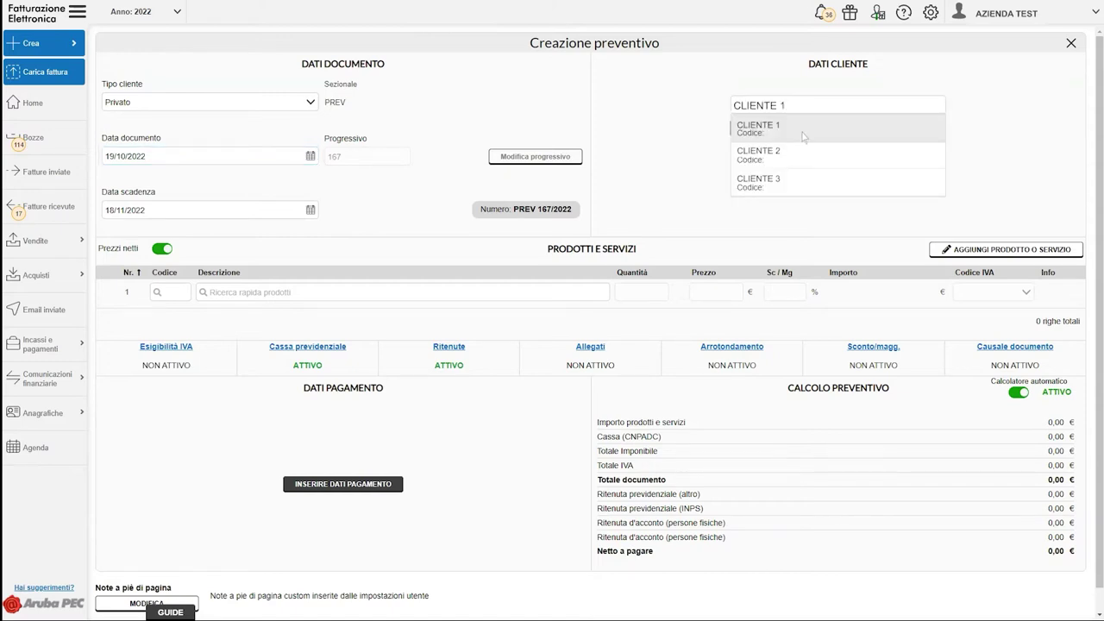
left_click(804, 131)
left_click(619, 89)
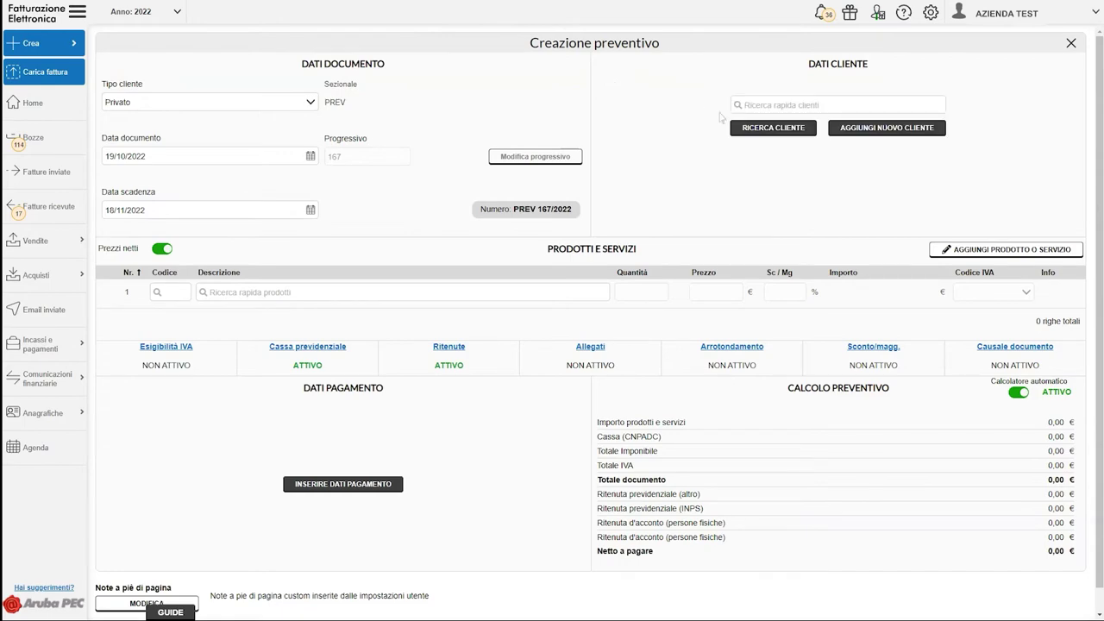
Look over the saved customer list and the new private customer form, closing both without adding anyone.
left_click(777, 132)
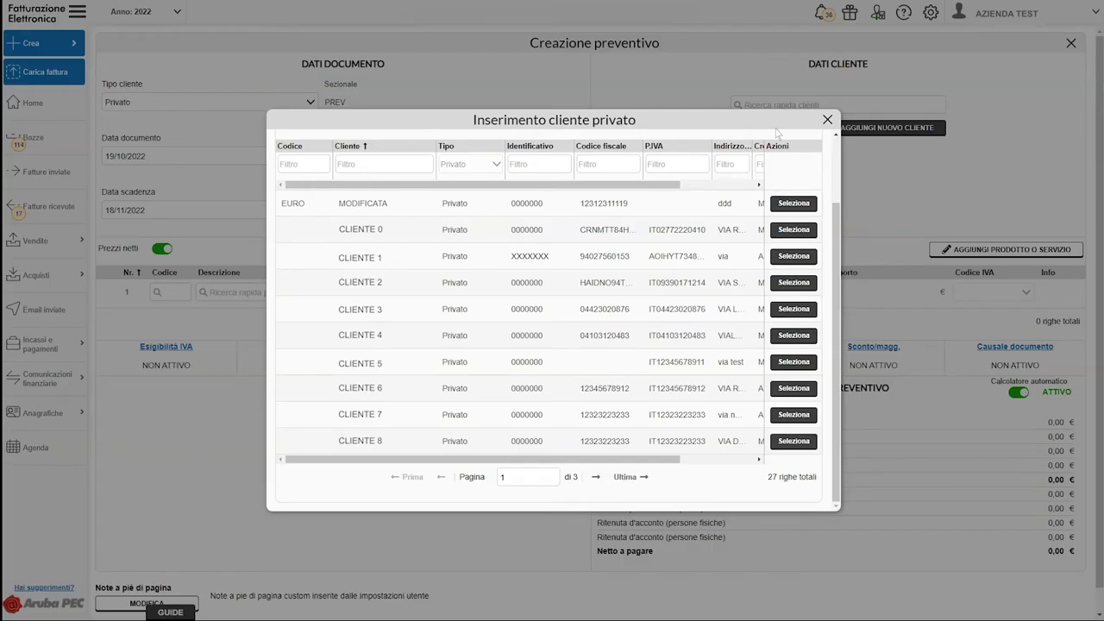
left_click(827, 121)
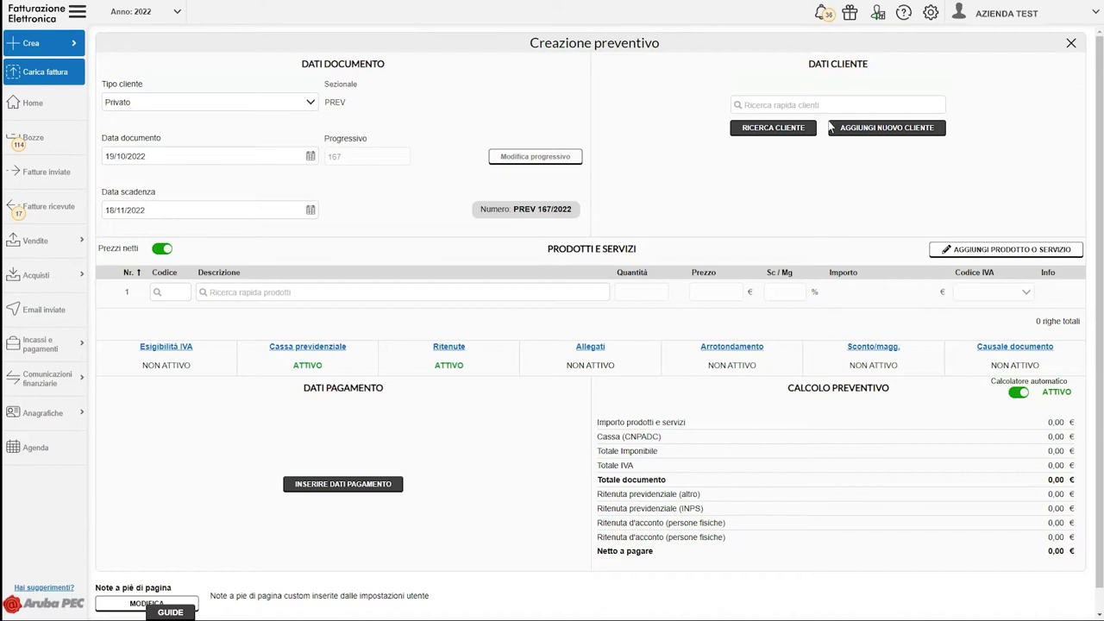
left_click(889, 128)
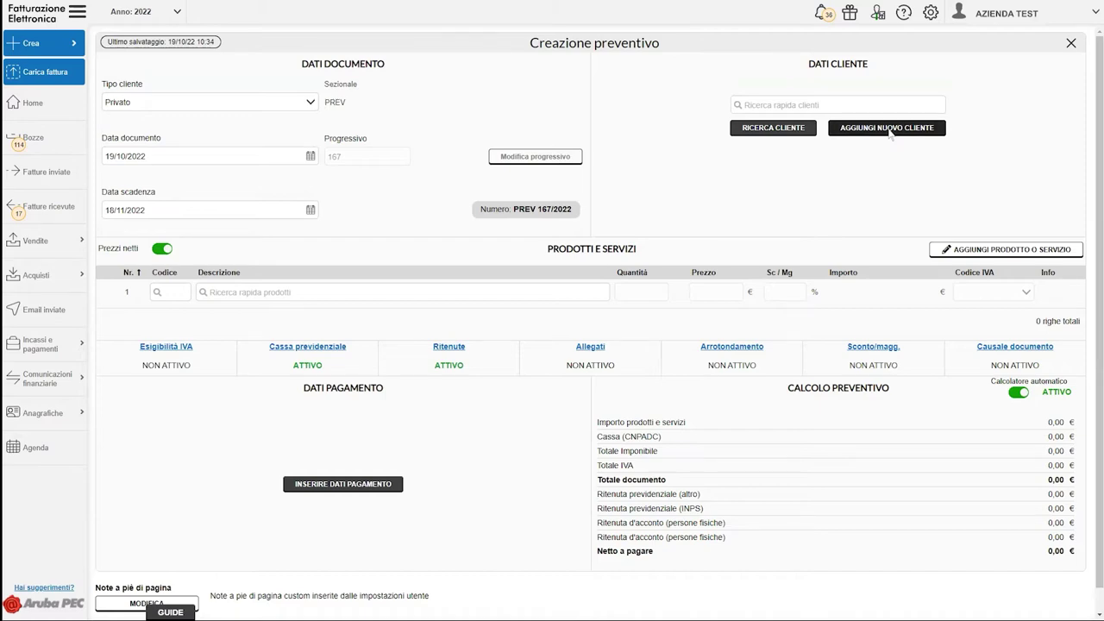
left_click(889, 128)
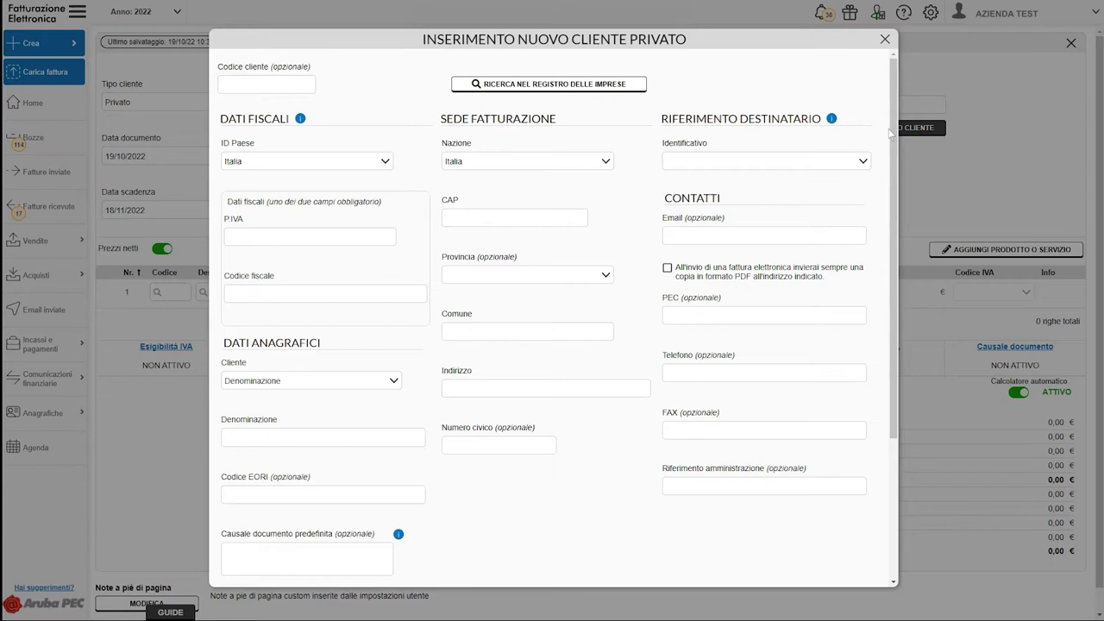
scroll(543, 535, "down", 5)
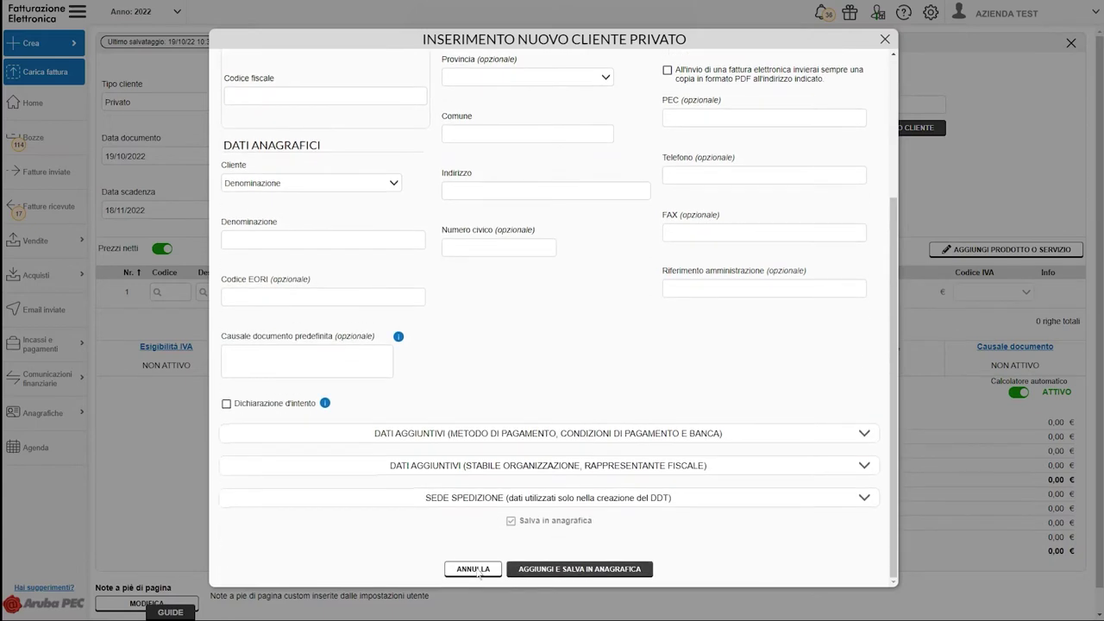
left_click(473, 569)
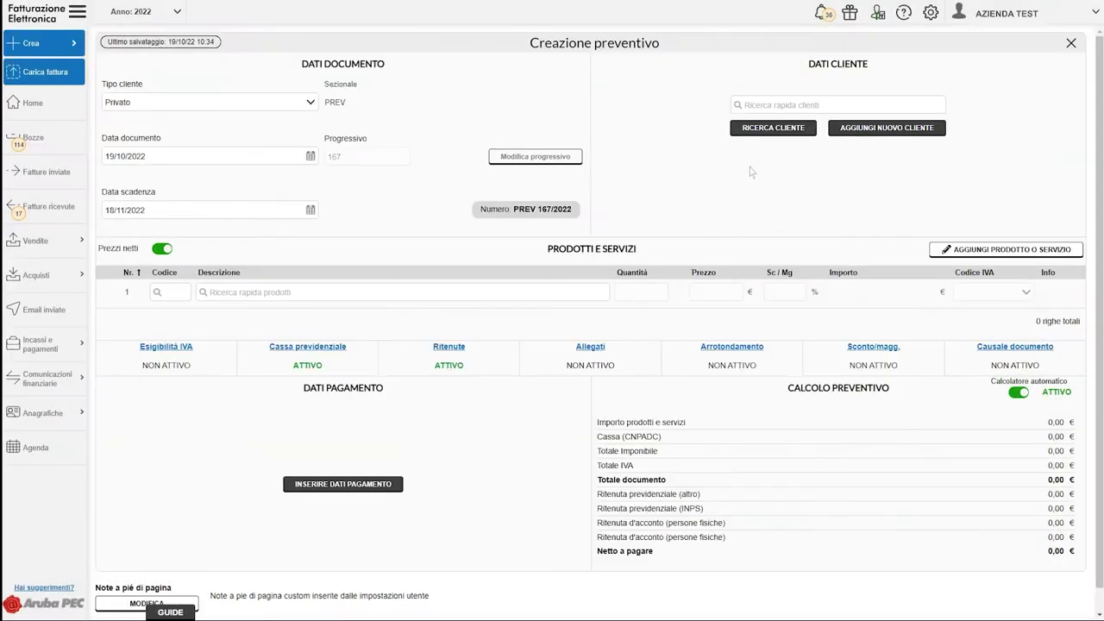
Assign CLIENTE 7 from the saved customer list to the quote.
left_click(774, 127)
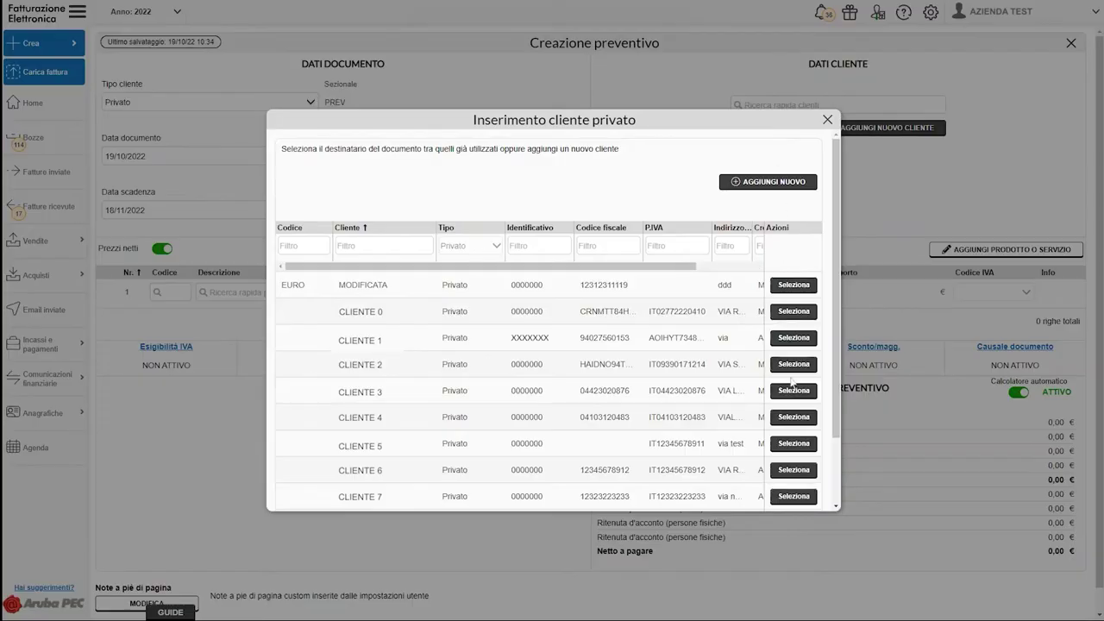
left_click(795, 497)
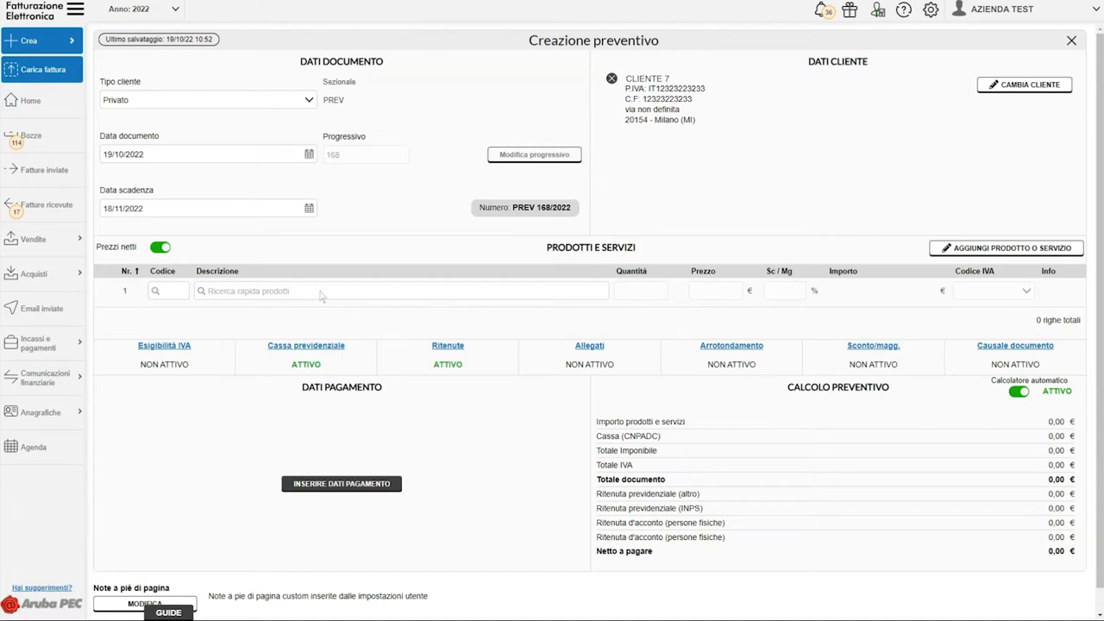
Add Prodotto / Servizio 1 as the first product row by quick-searching for "prodotto".
left_click(321, 293)
type("prodotto")
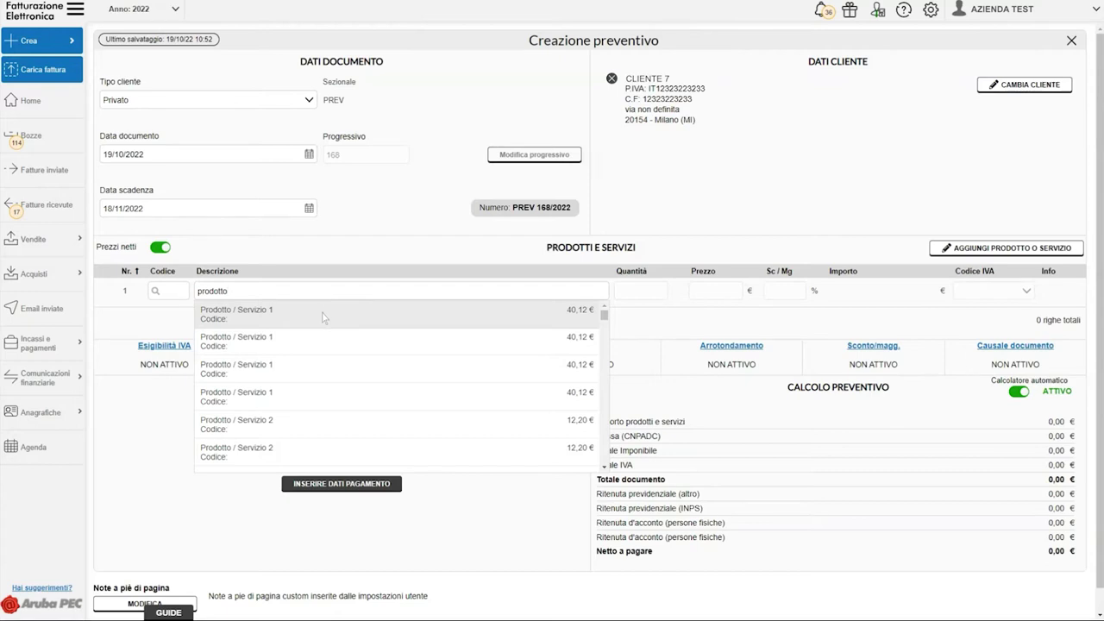
left_click(323, 318)
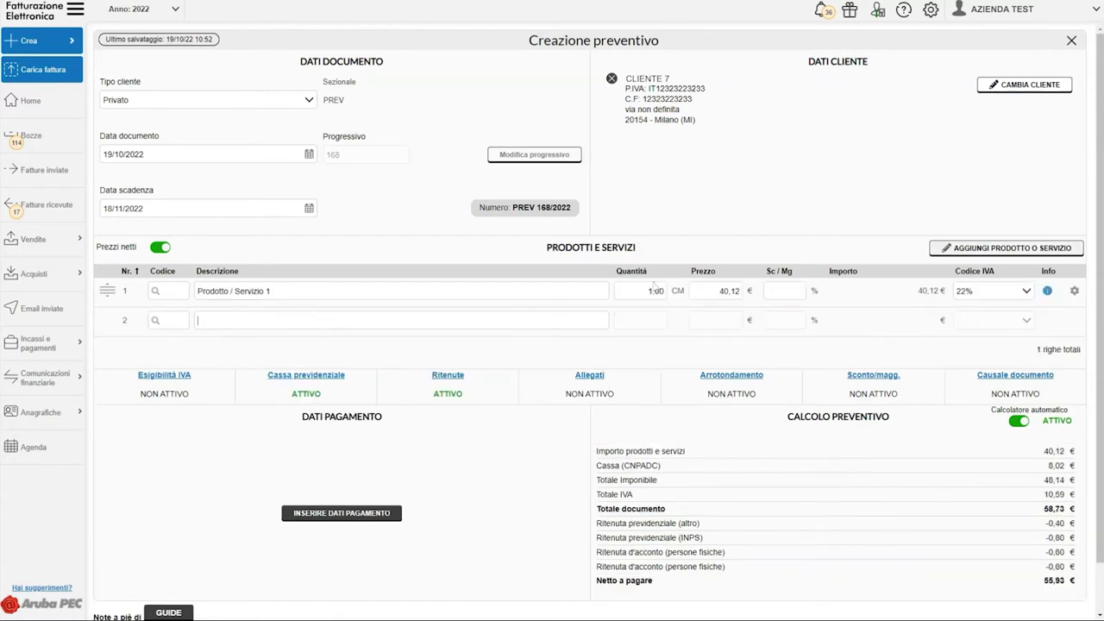
Look over the new product form without saving it and insert Prodotto 2 from the product list as the second row.
left_click(1003, 250)
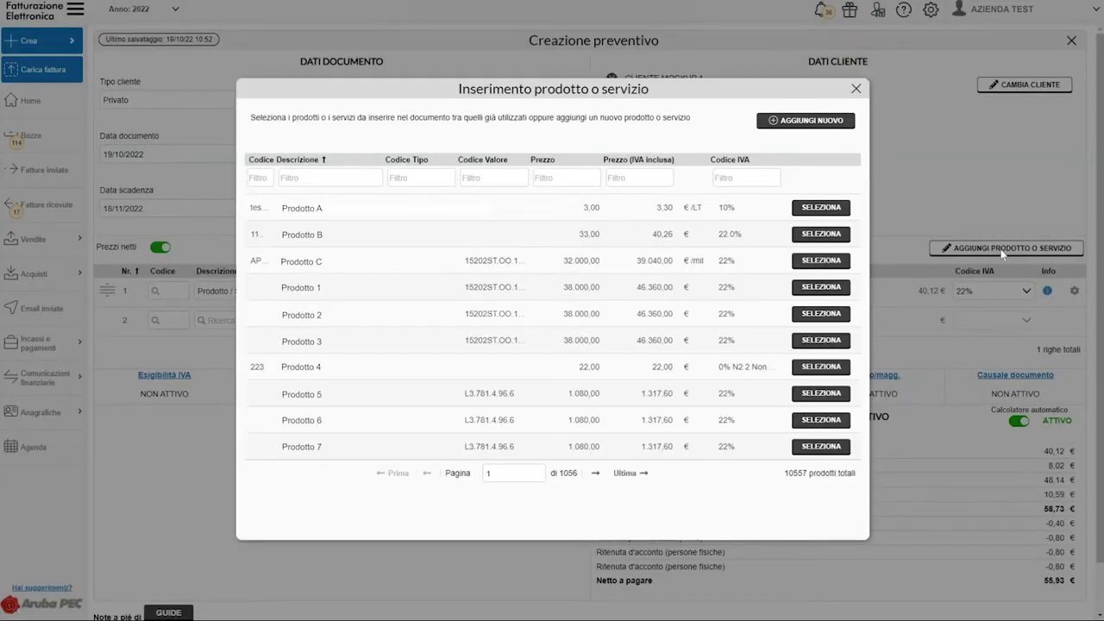
left_click(809, 122)
scroll(761, 306, "down", 2)
scroll(761, 306, "down", 2)
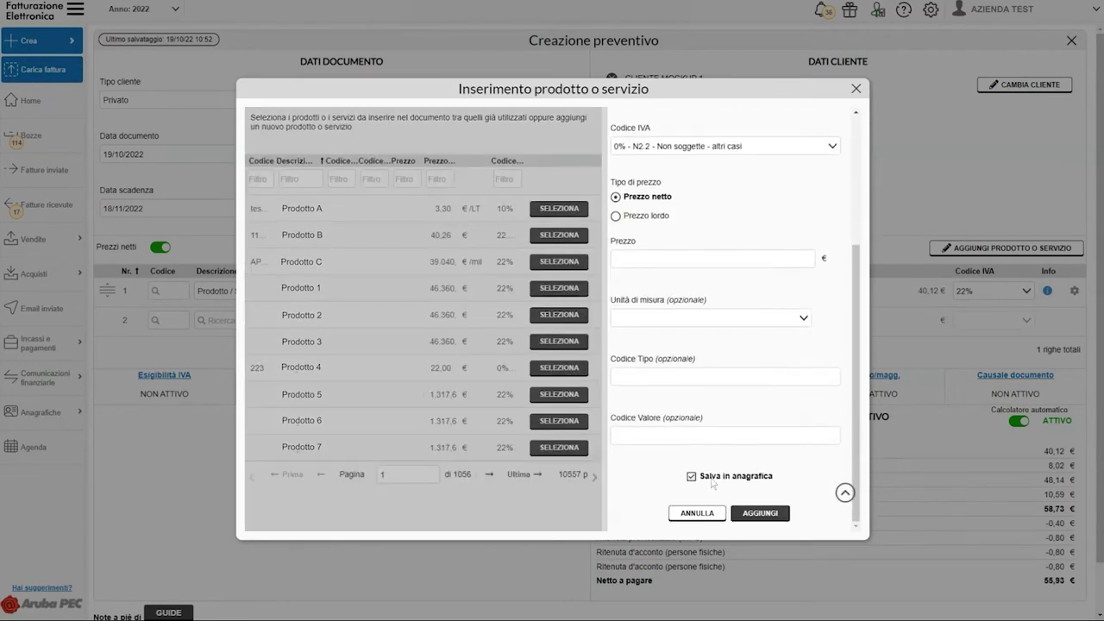
left_click(699, 515)
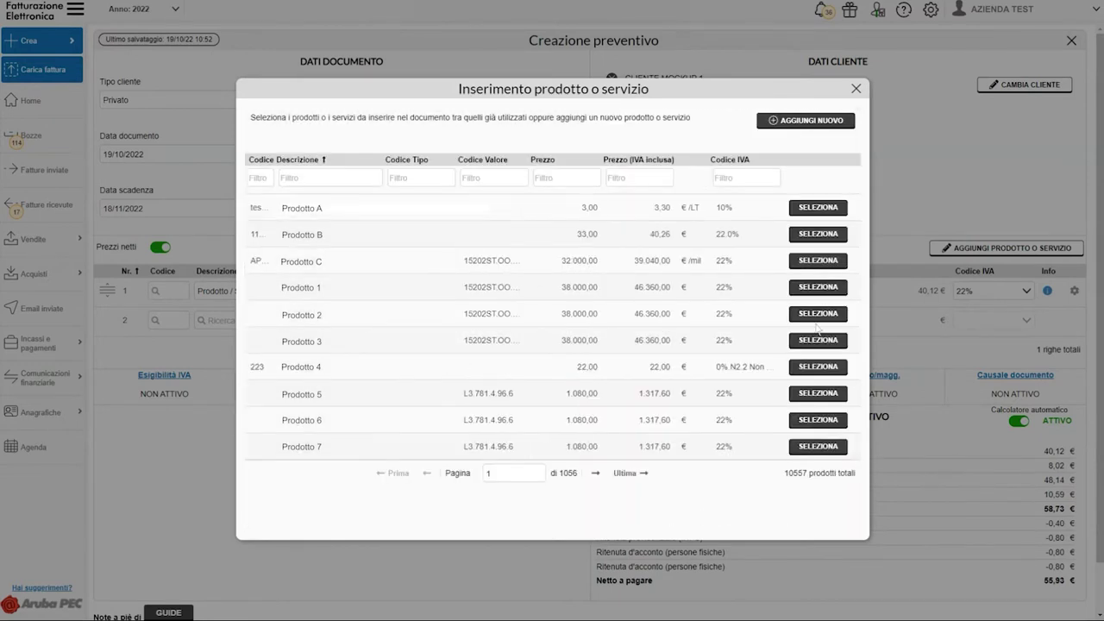
left_click(819, 314)
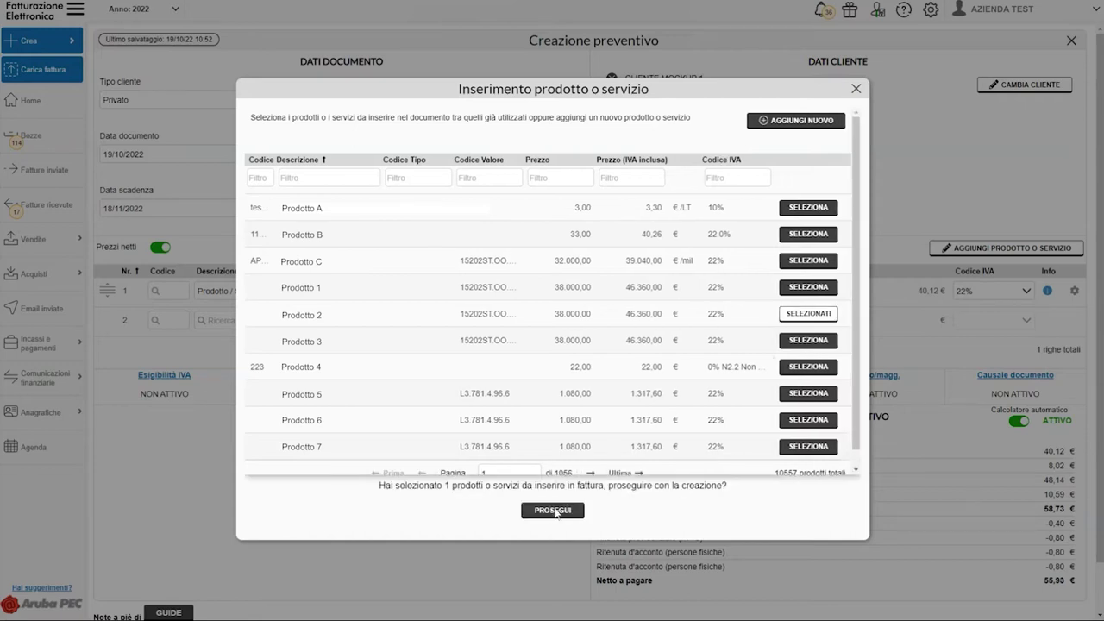
left_click(552, 510)
Set the Prodotto 2 row to quantity 3, price 850 € and a 25% discount (-25).
left_click(627, 321)
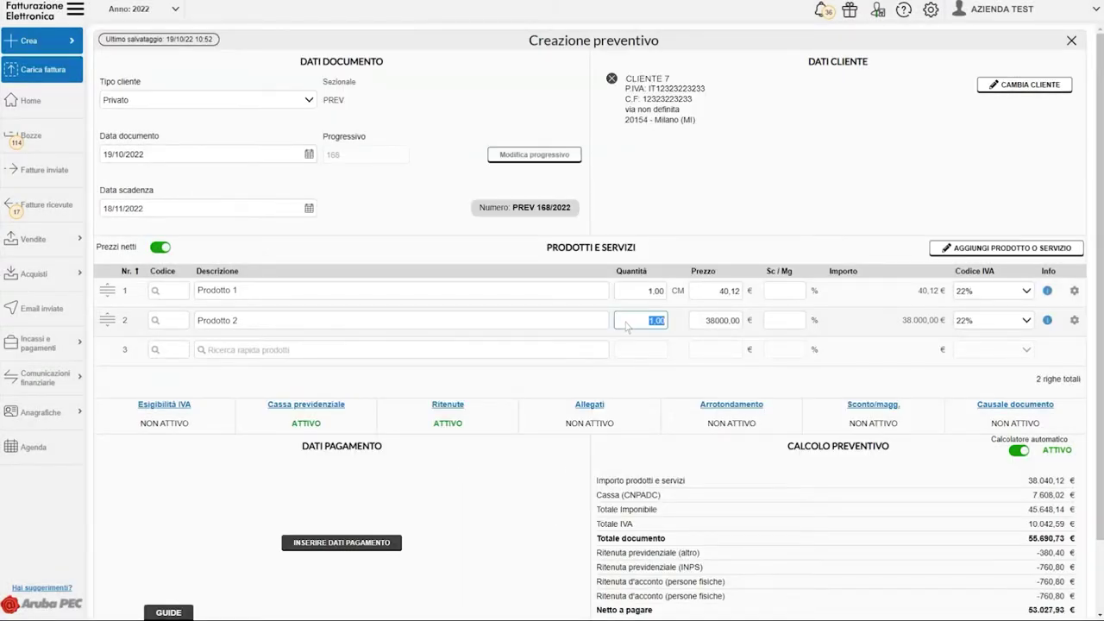
type("3")
left_click(700, 322)
type("850")
left_click(774, 324)
type("-25")
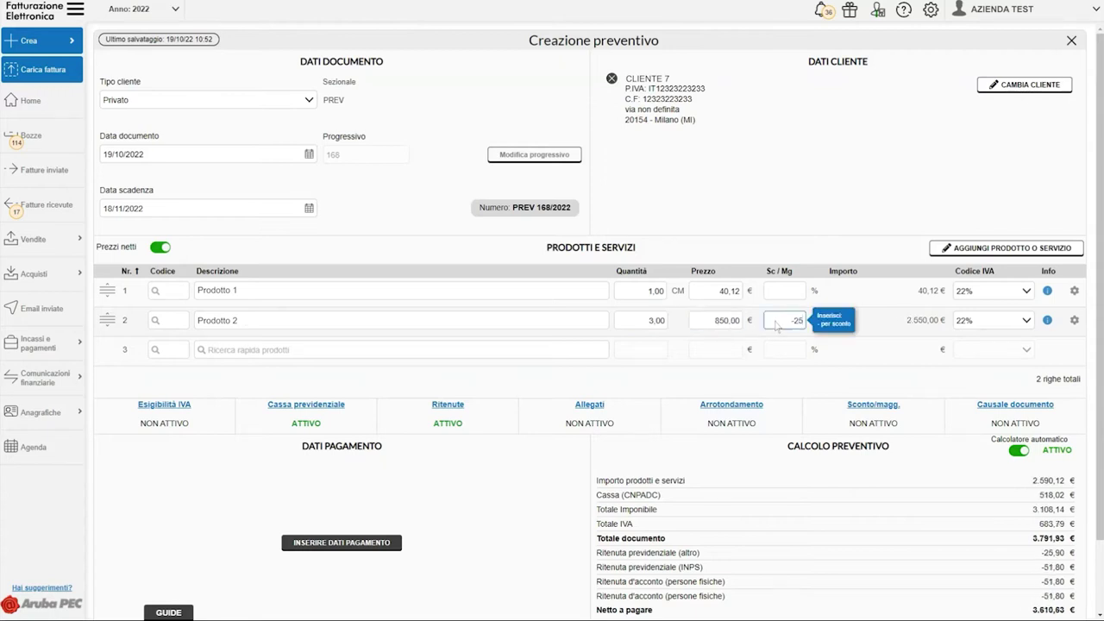
key("Tab")
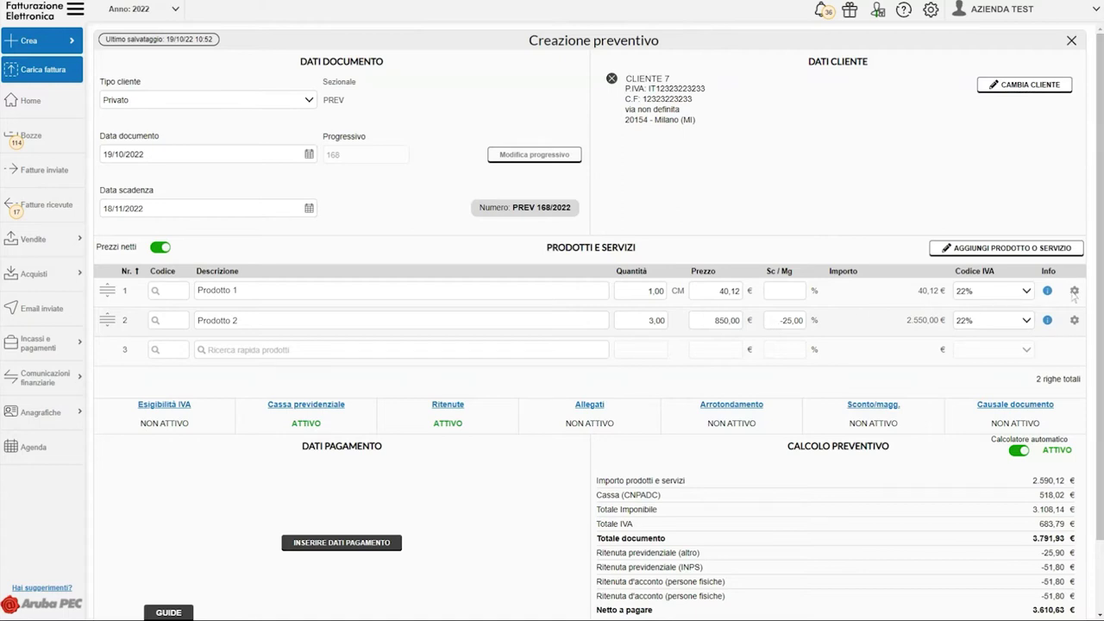
Duplicate the first product row and delete the extra row.
left_click(1075, 292)
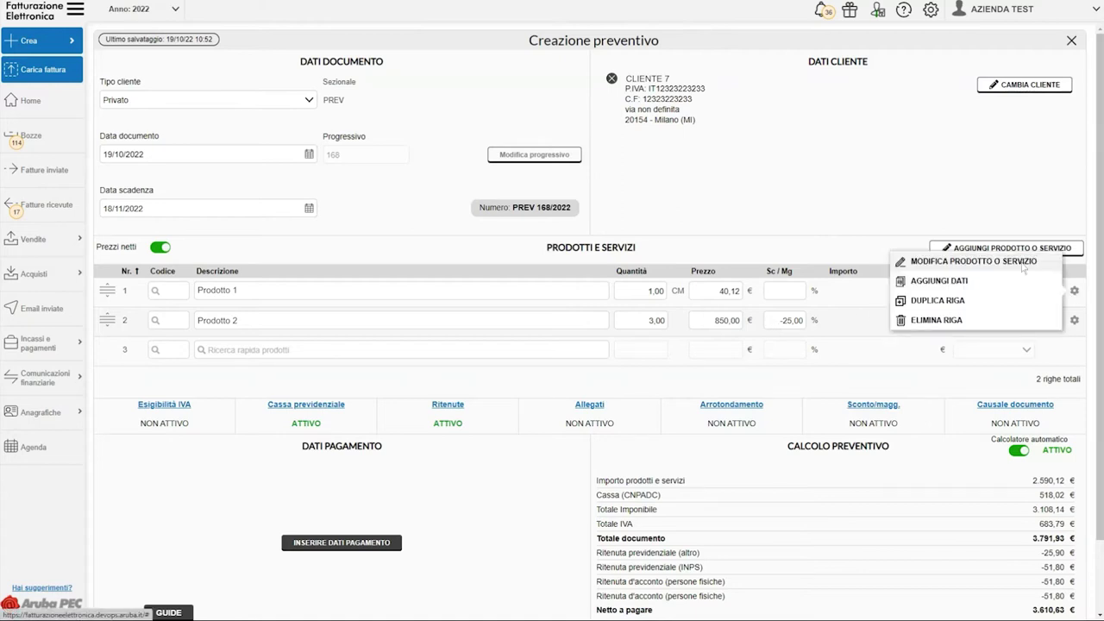
left_click(1016, 304)
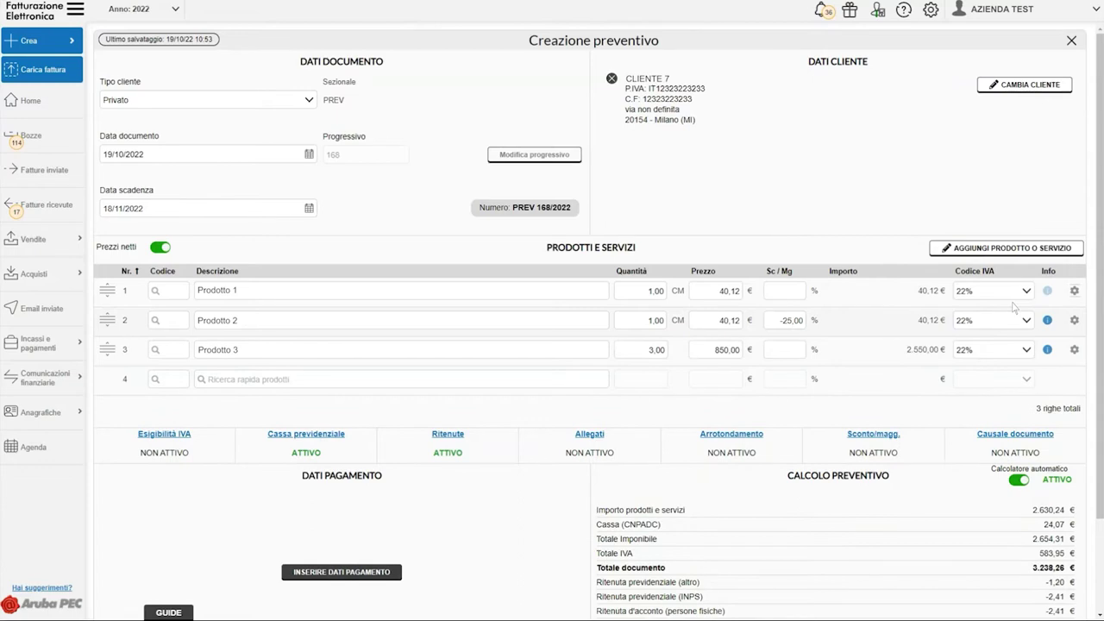
left_click(1075, 349)
left_click(941, 324)
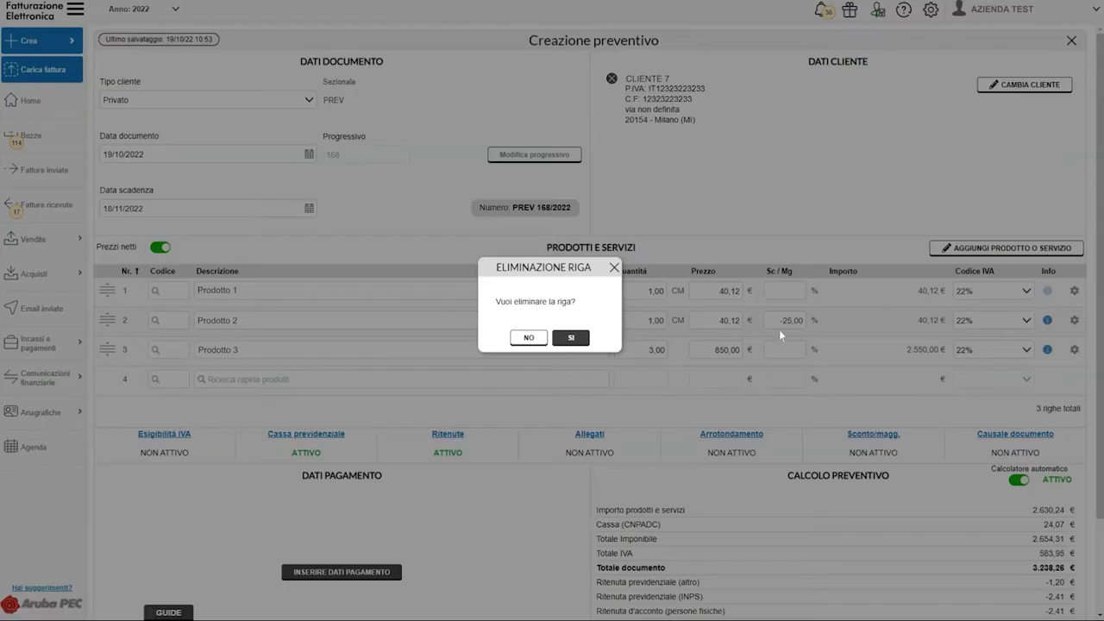
left_click(571, 337)
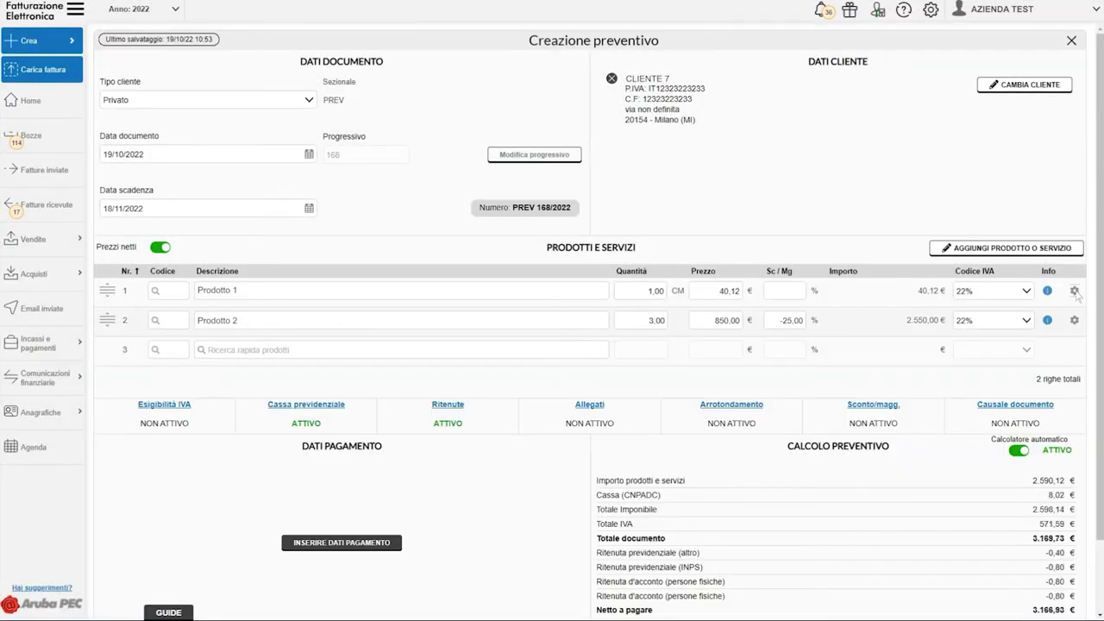
Examine the additional data sections of the first product row: start/end dates, administration reference and other data.
left_click(1075, 292)
left_click(949, 281)
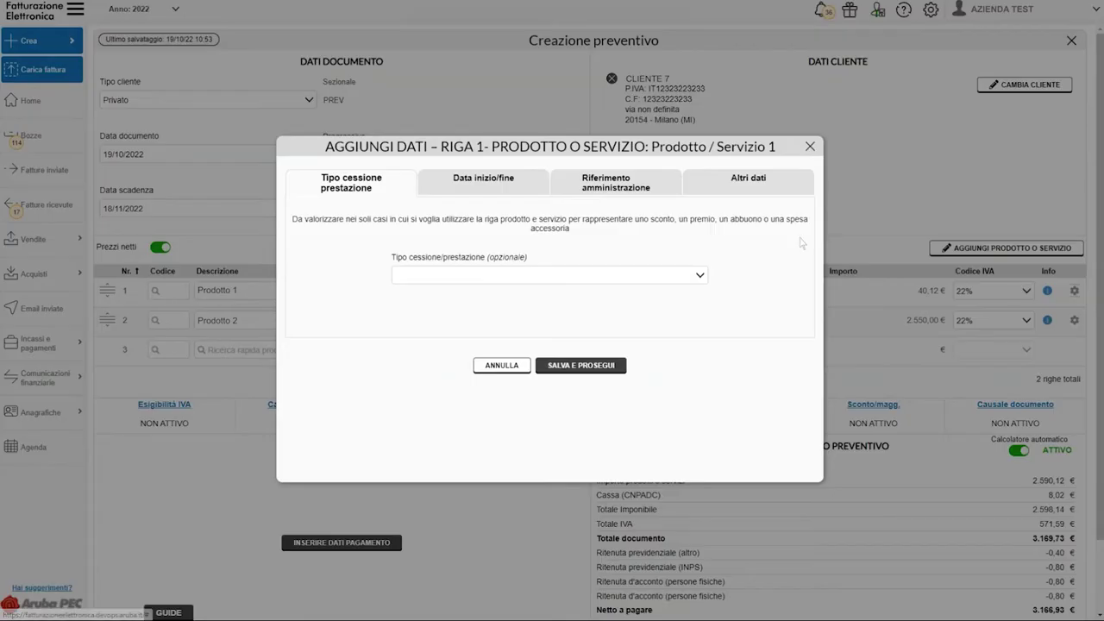
left_click(530, 189)
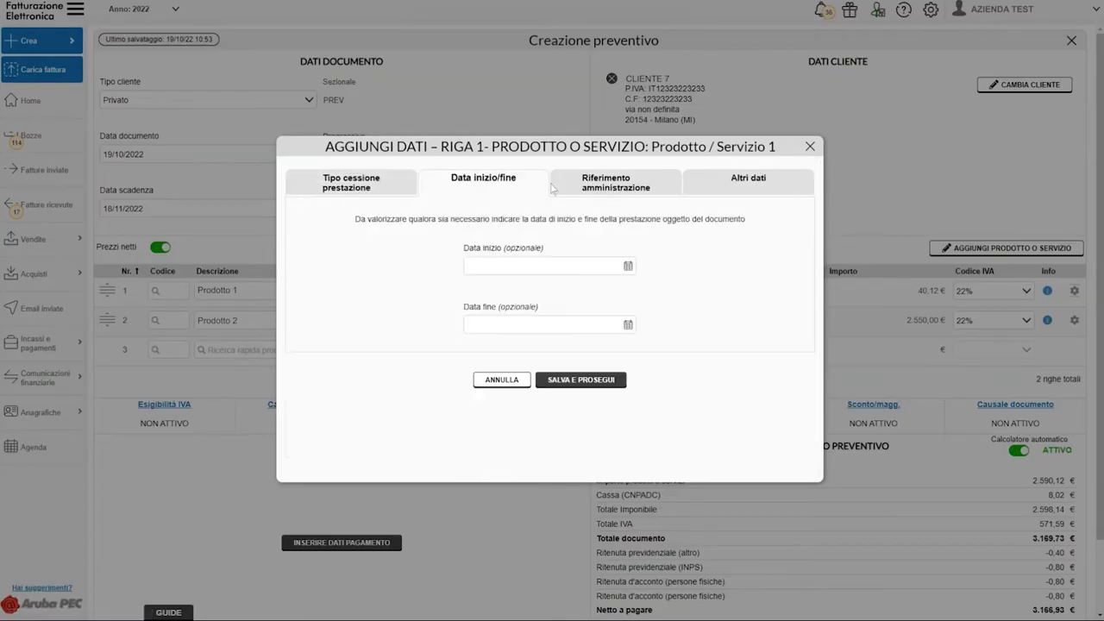
left_click(657, 190)
left_click(775, 189)
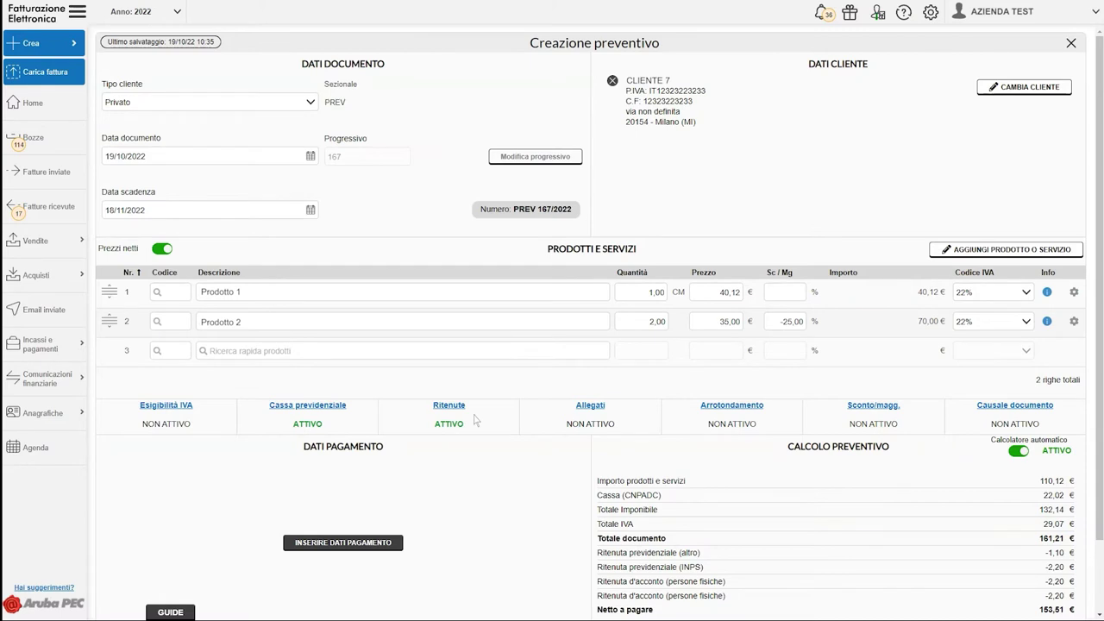
Limit Contributo previdenziale 1 to Prodotto / Servizio 1 by excluding Prodotto 2, enable the custom taxable base, and save the Cassa previdenziale settings.
left_click(308, 407)
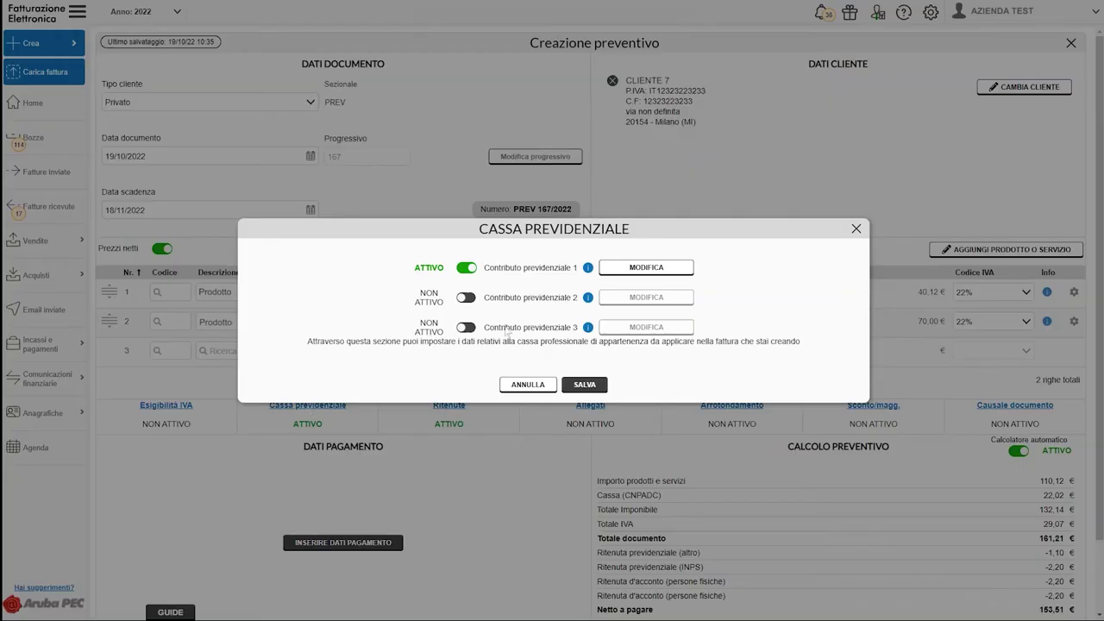
left_click(645, 269)
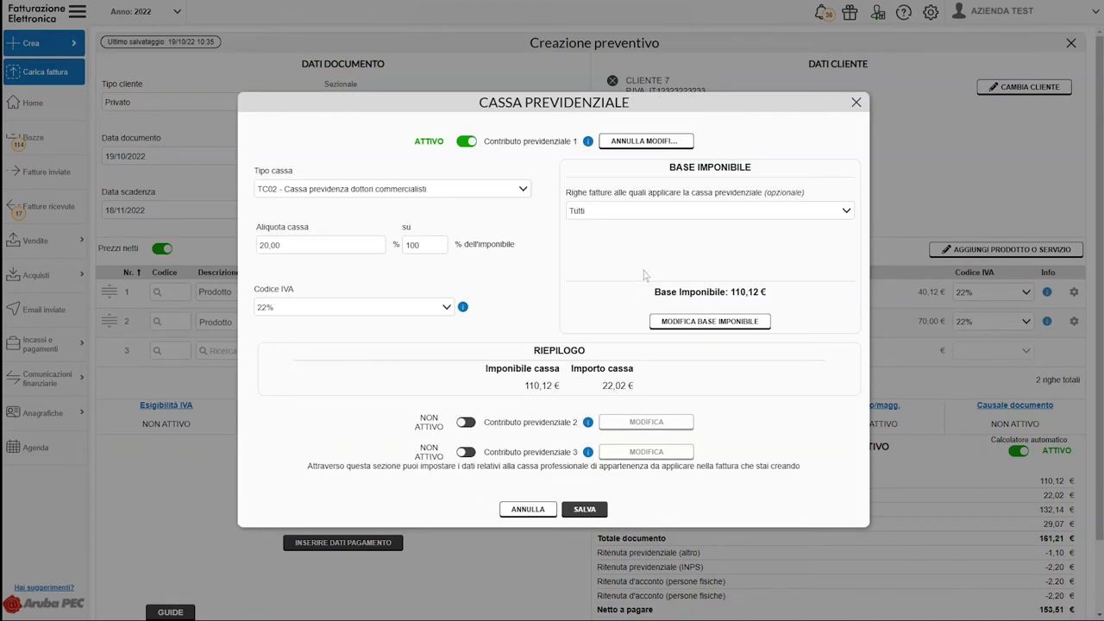
left_click(846, 212)
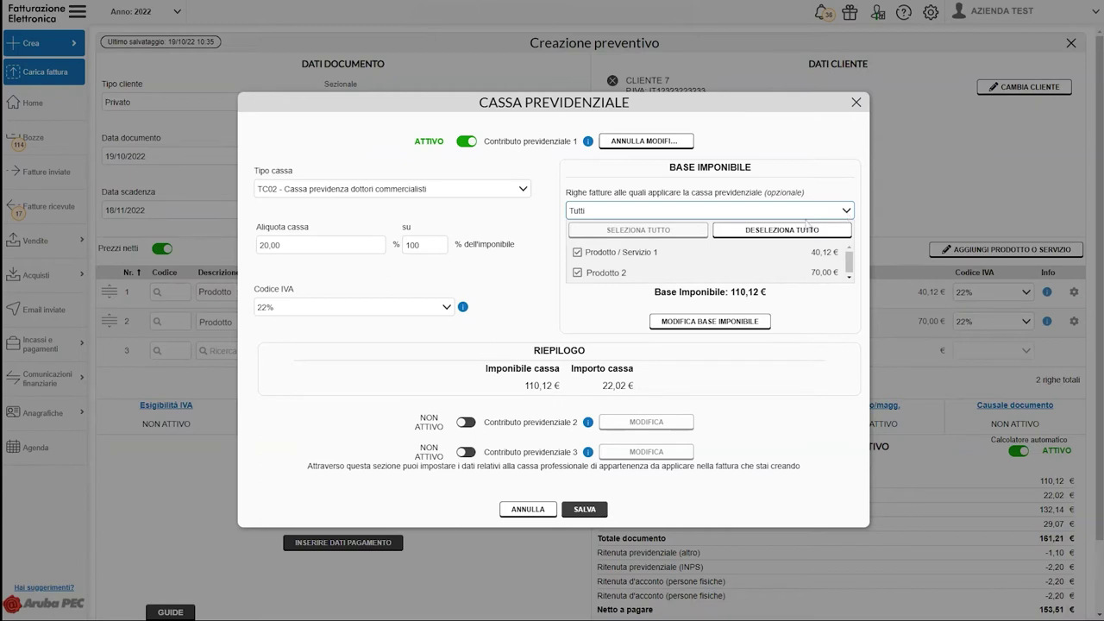
left_click(609, 272)
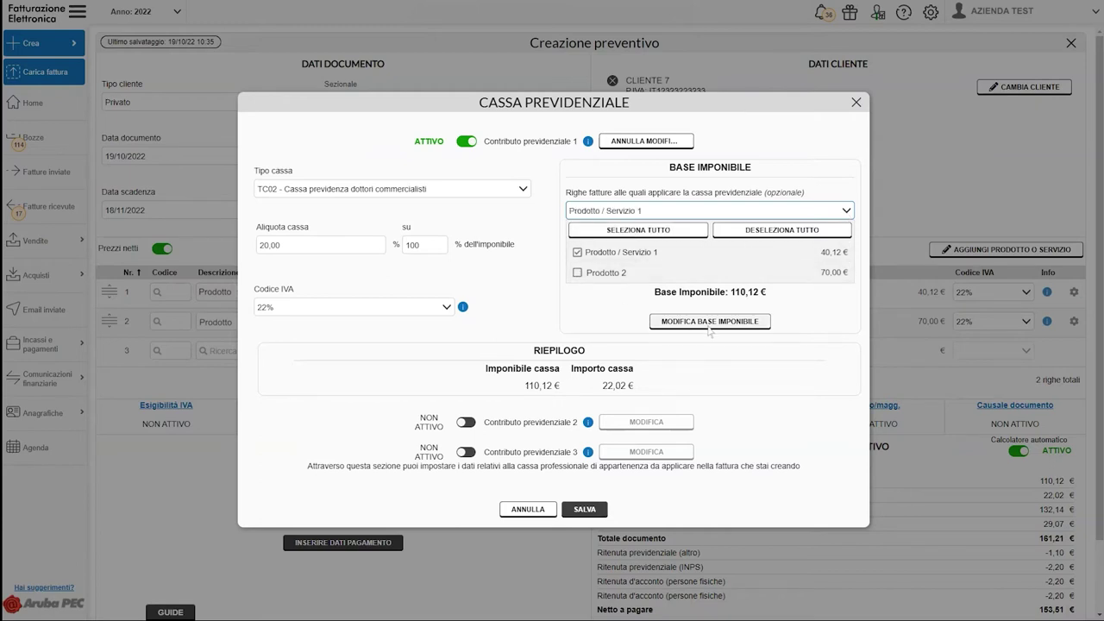
left_click(708, 325)
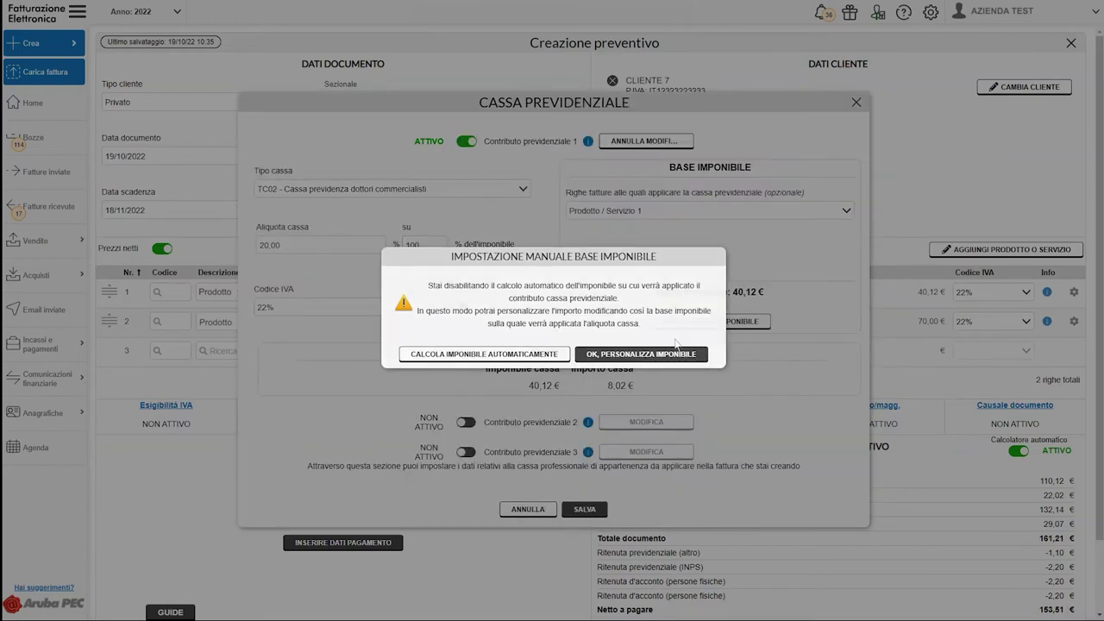
left_click(628, 355)
left_click(585, 509)
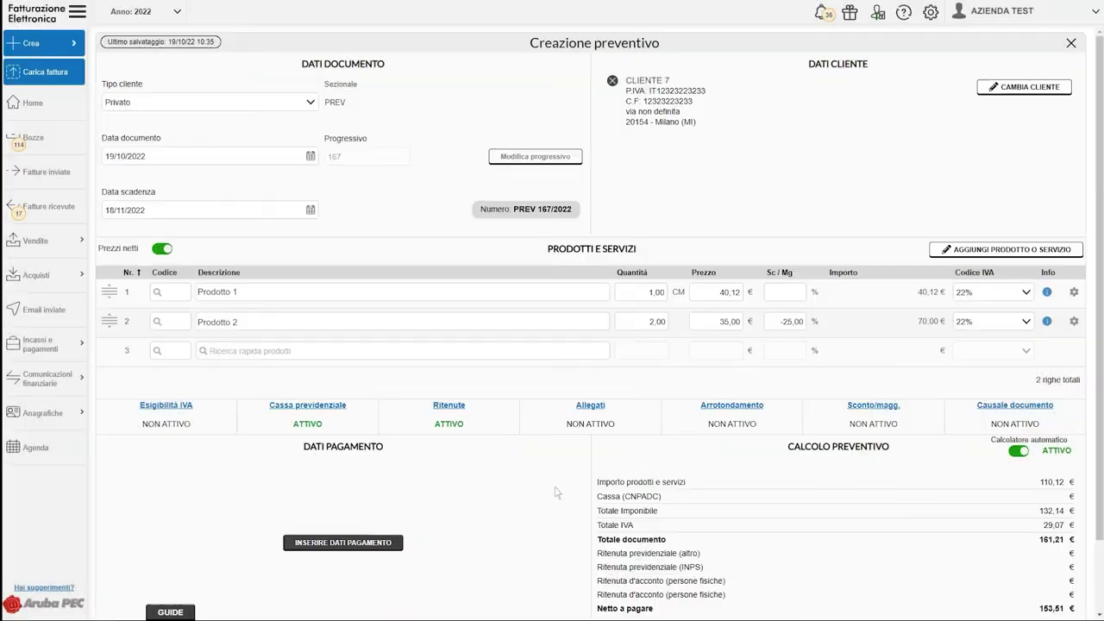
Apply the Ritenuta previdenziale (altro) only to Prodotto / Servizio 1, enable its custom taxable base, and save the withholding settings.
left_click(451, 408)
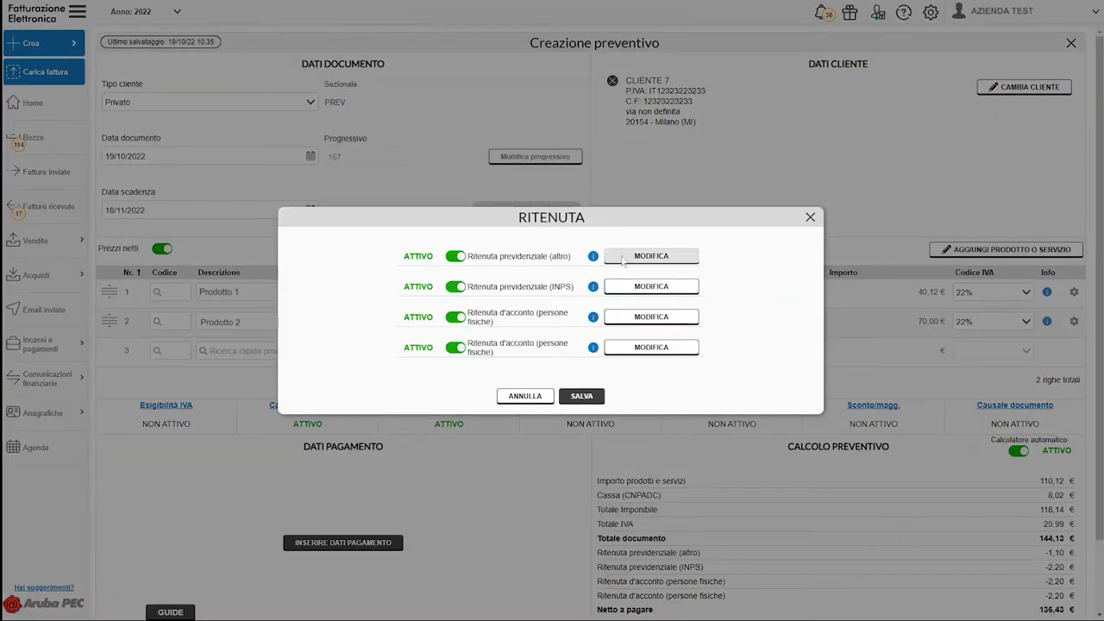
left_click(651, 257)
left_click(575, 288)
left_click(659, 334)
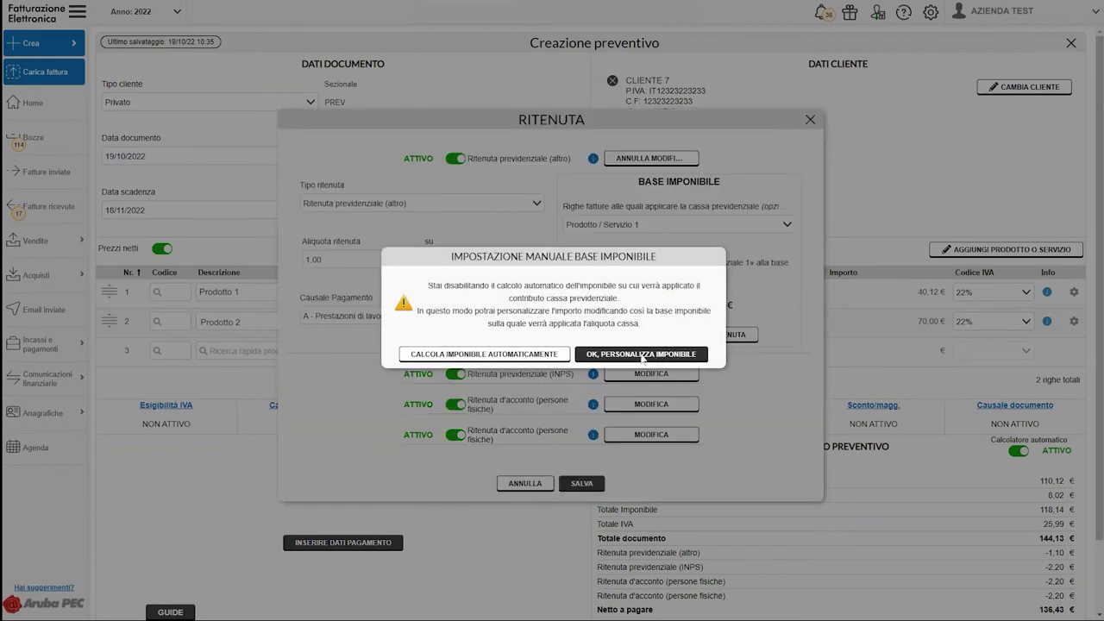
left_click(642, 355)
left_click(585, 498)
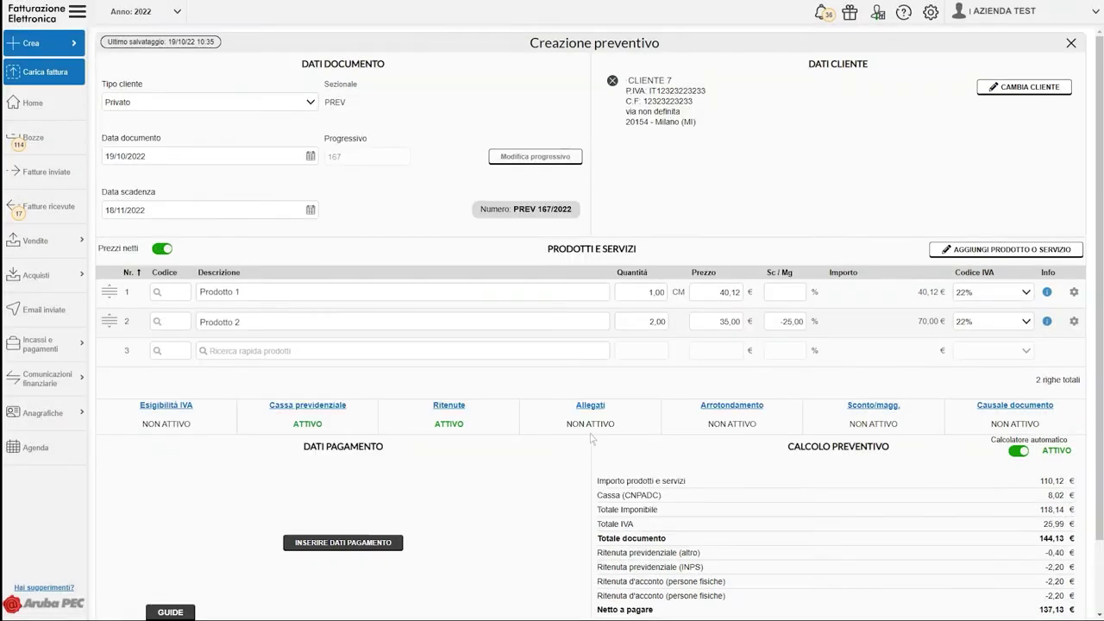
Examine the document's attachment, rounding and discount/surcharge options, cancelling each one without saving.
left_click(596, 408)
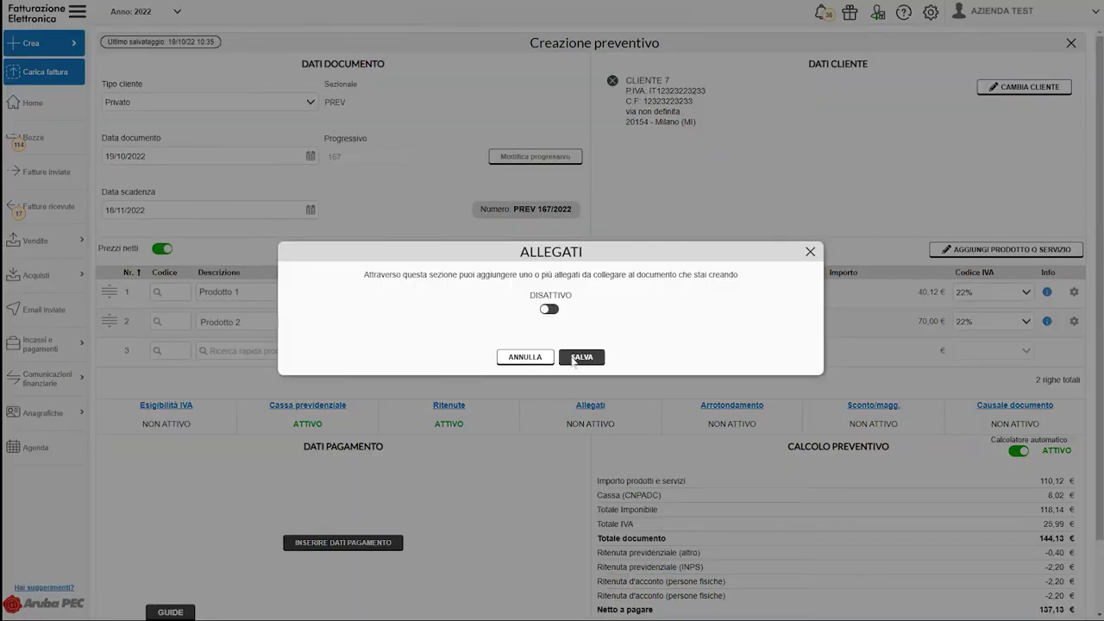
left_click(550, 310)
left_click(528, 406)
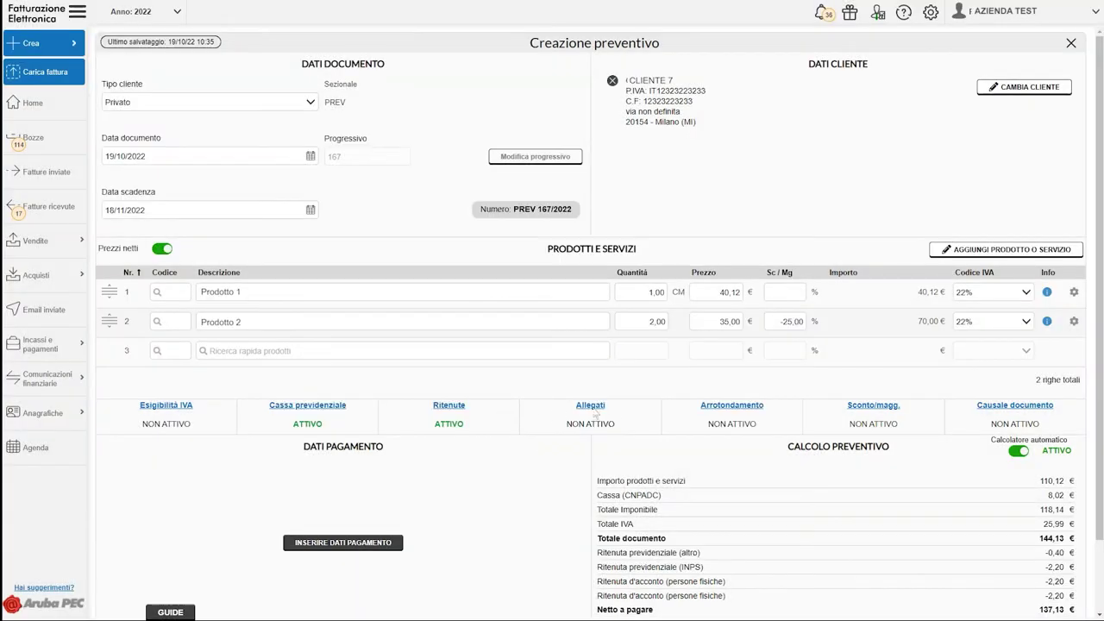
left_click(732, 415)
left_click(549, 310)
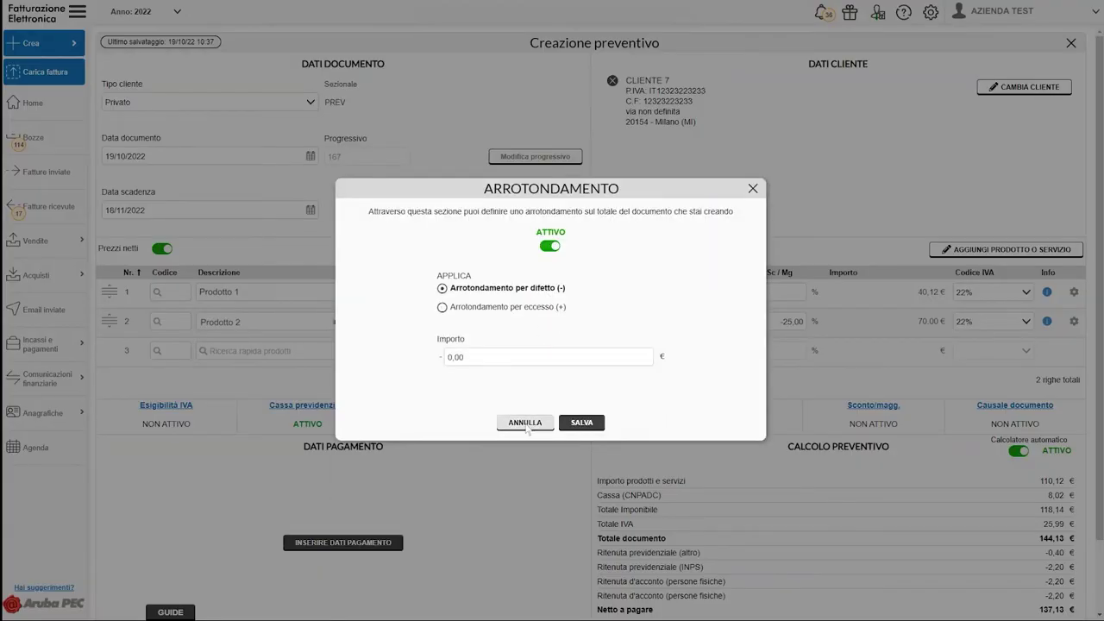
left_click(525, 423)
left_click(874, 406)
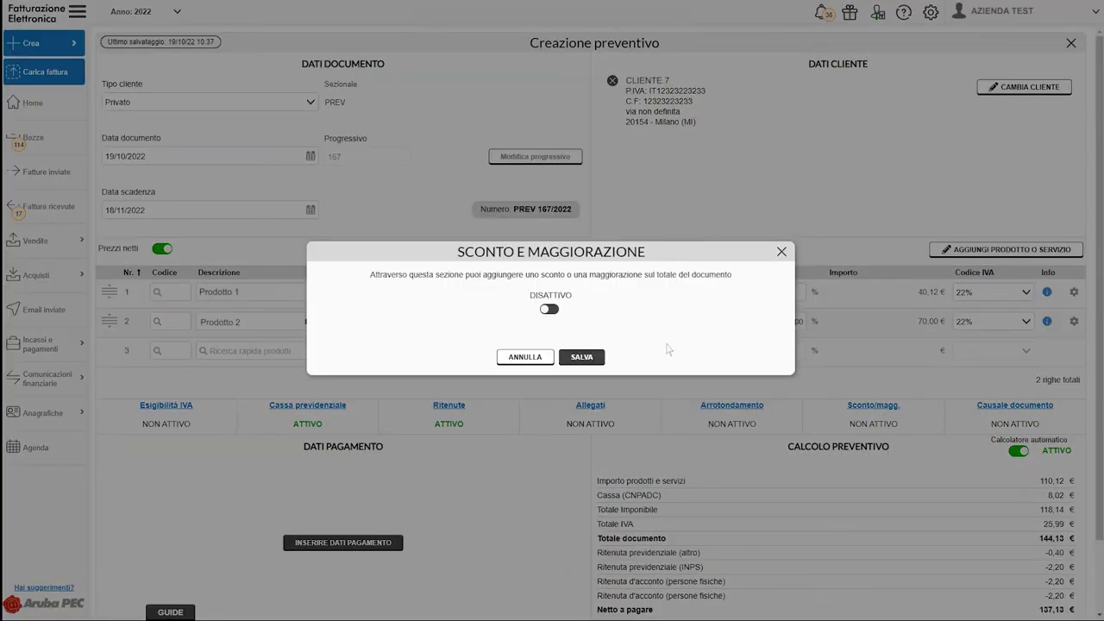
left_click(550, 308)
left_click(526, 383)
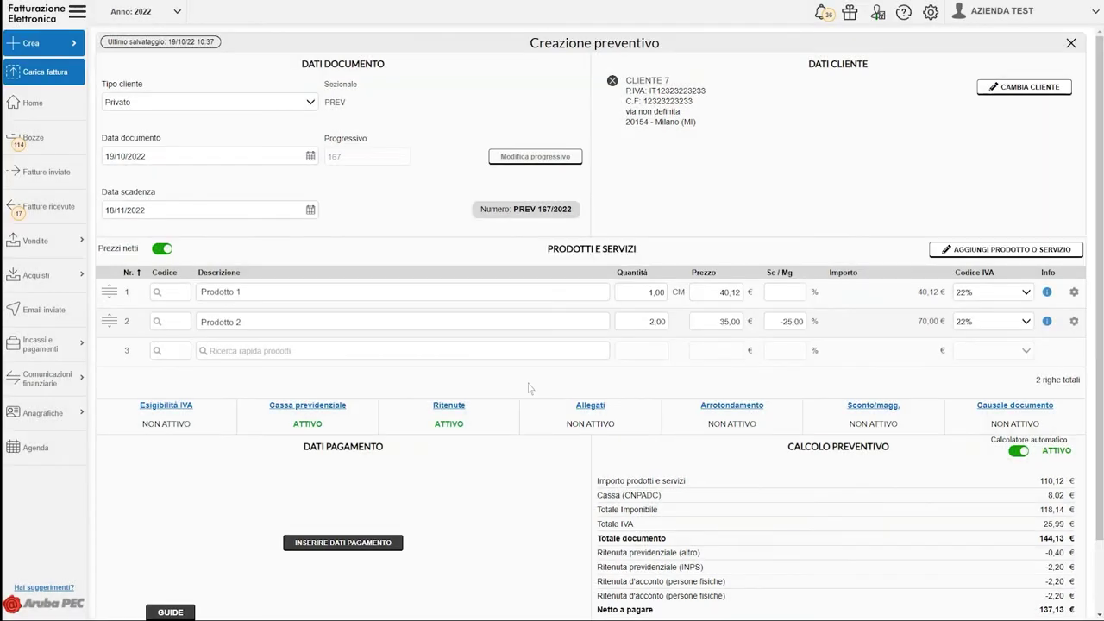
Activate the document causale with the text "Causale preventivo" and save it.
left_click(1015, 406)
left_click(553, 309)
left_click(554, 328)
type("Causale preventivo")
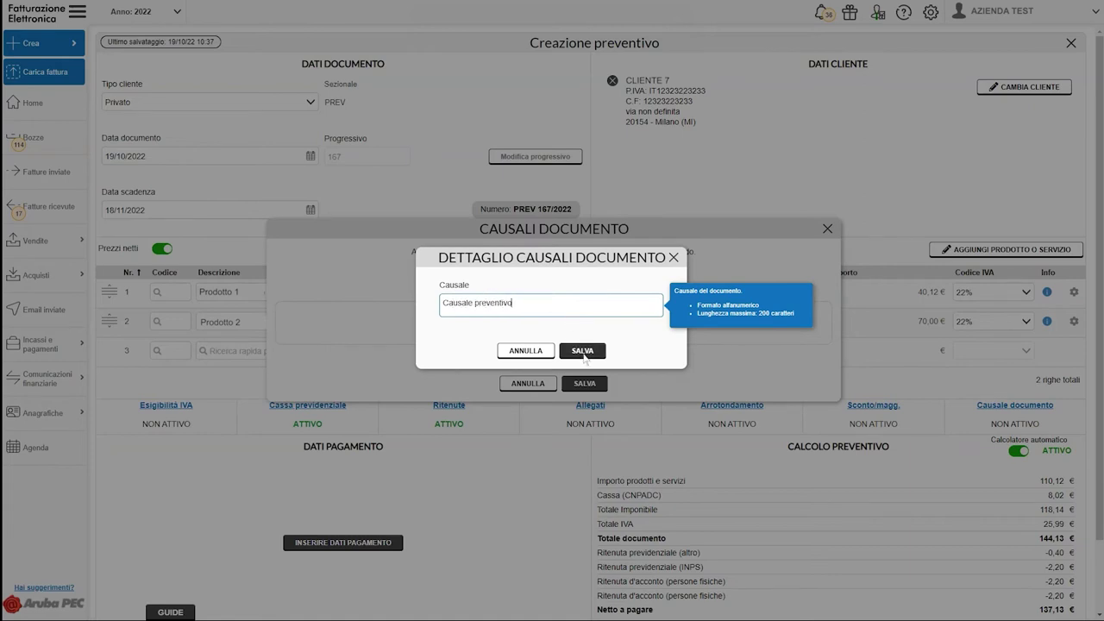
left_click(584, 351)
left_click(584, 429)
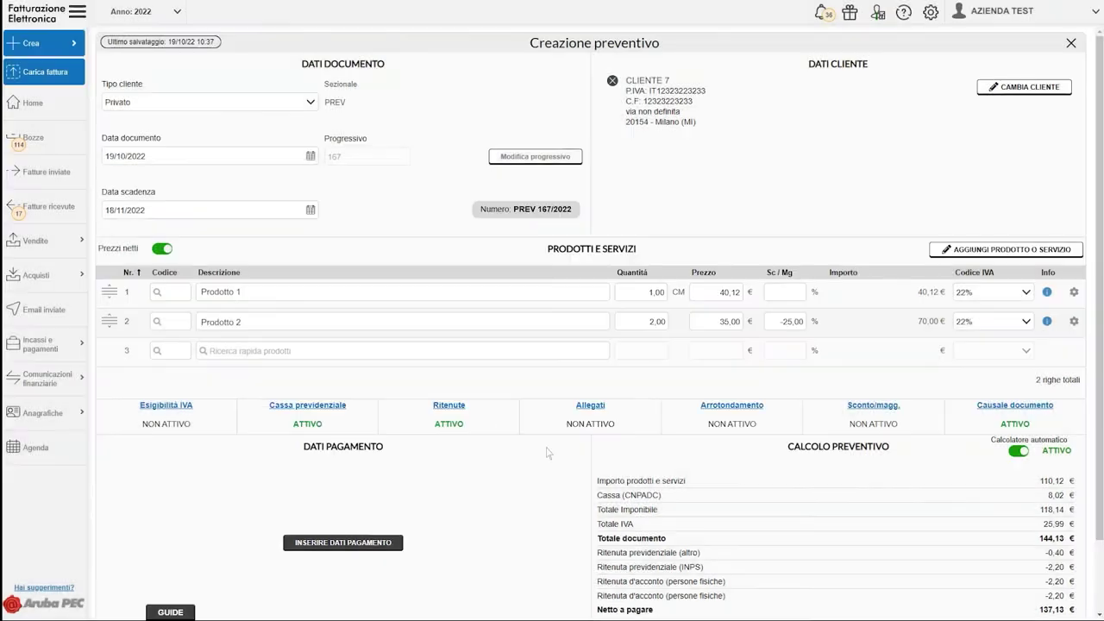
Start the payment data and set the payment method to Bonifico 30 60 90 GG FM DF.
left_click(348, 546)
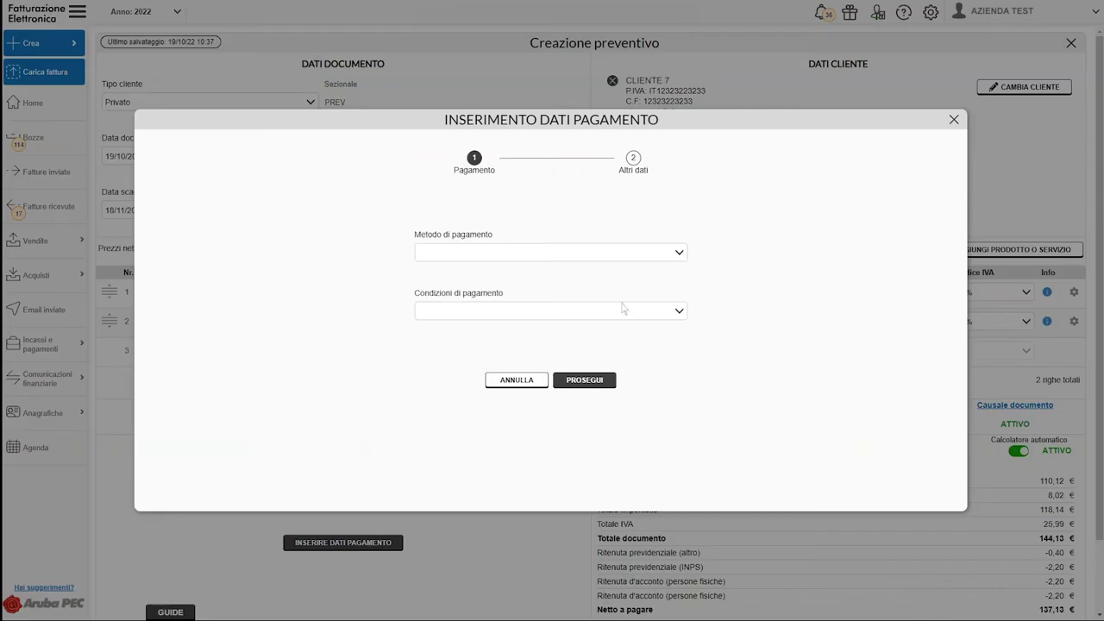
left_click(680, 253)
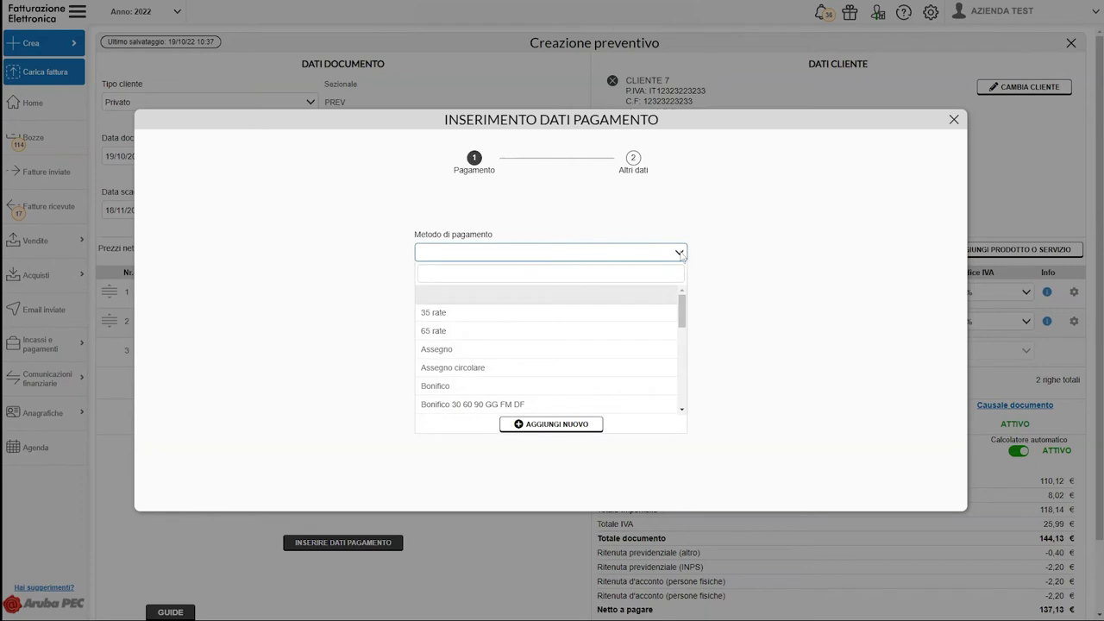
left_click(542, 405)
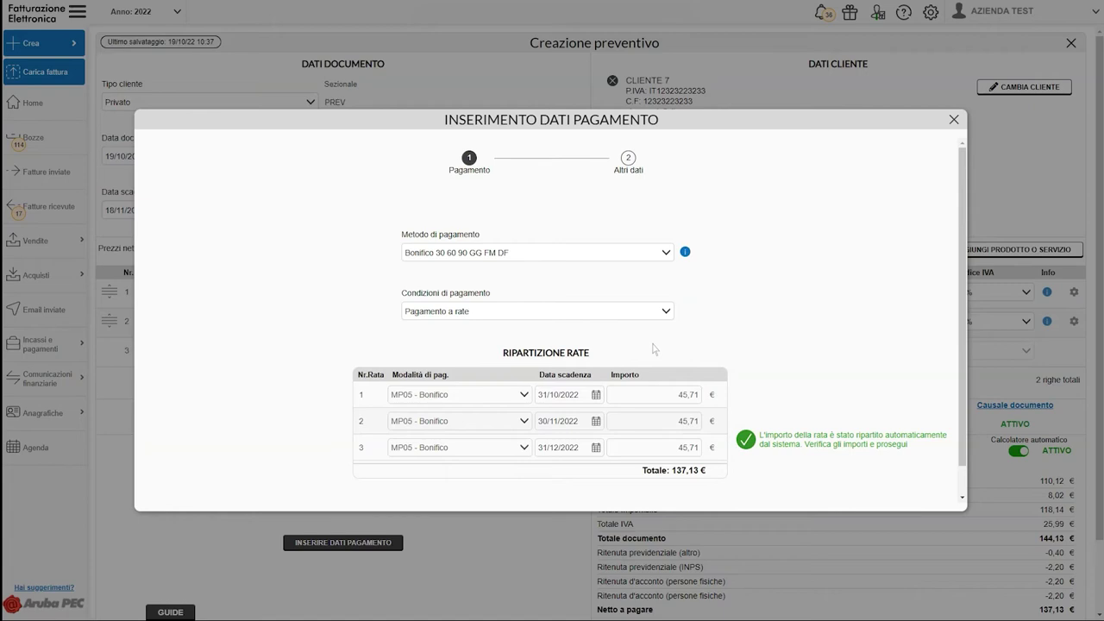
Examine the first instalment's amount, payment mode choices and due date calendar in the instalment breakdown.
left_click(661, 401)
left_click(525, 399)
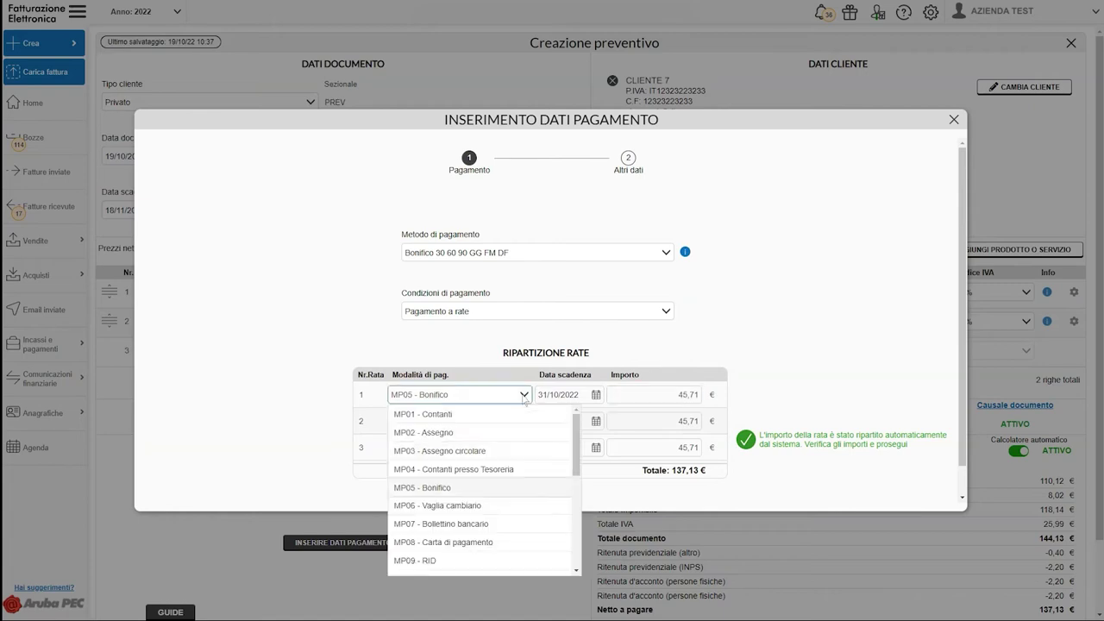
left_click(525, 400)
left_click(596, 395)
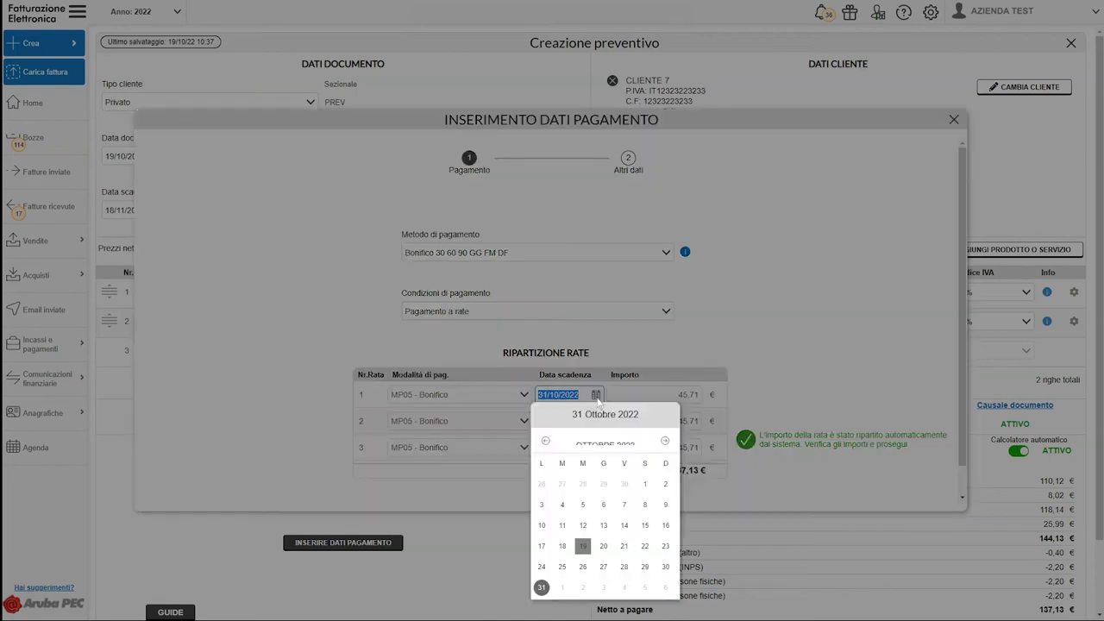
left_click(598, 400)
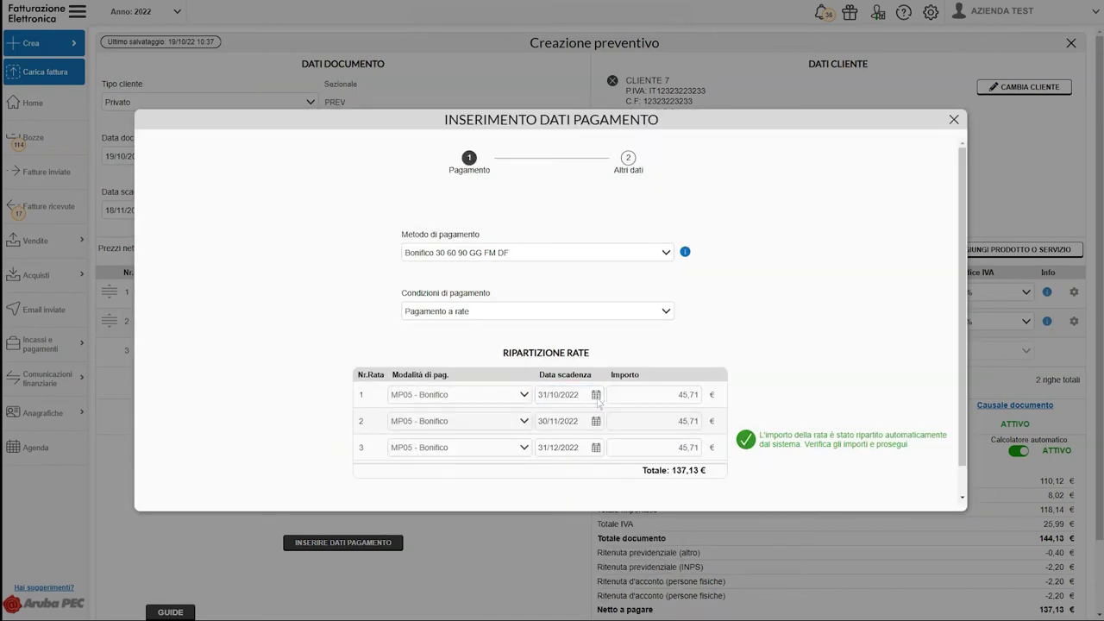
scroll(598, 403, "down", 1)
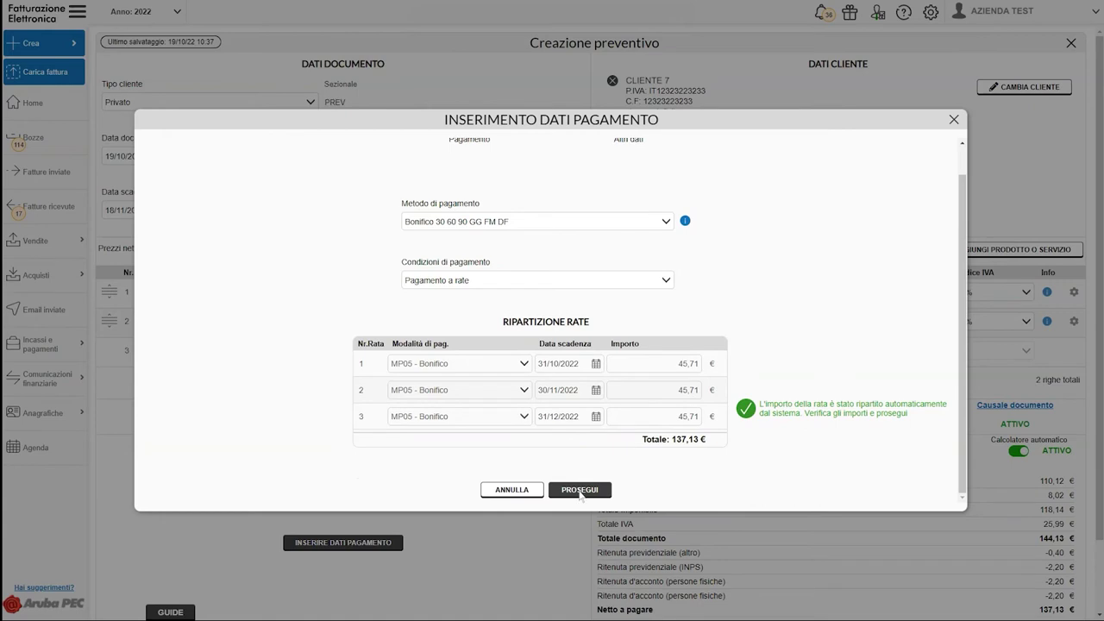
Proceed to the other payment data, keep Banca 1 as the bank for all instalments, and save the payment details.
left_click(580, 491)
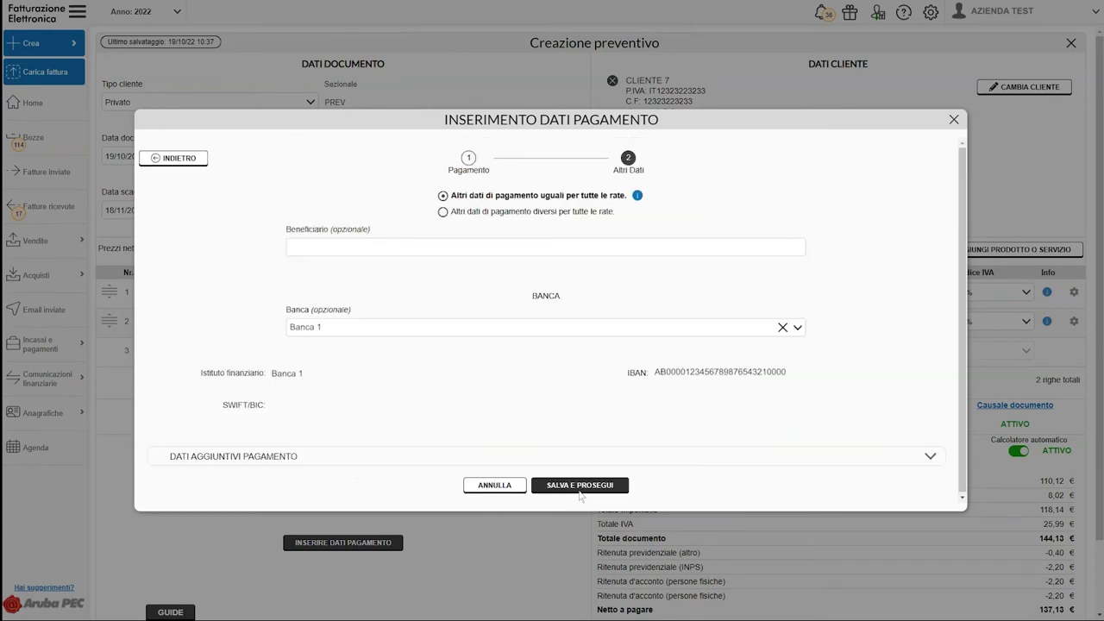
left_click(799, 330)
left_click(798, 329)
left_click(574, 486)
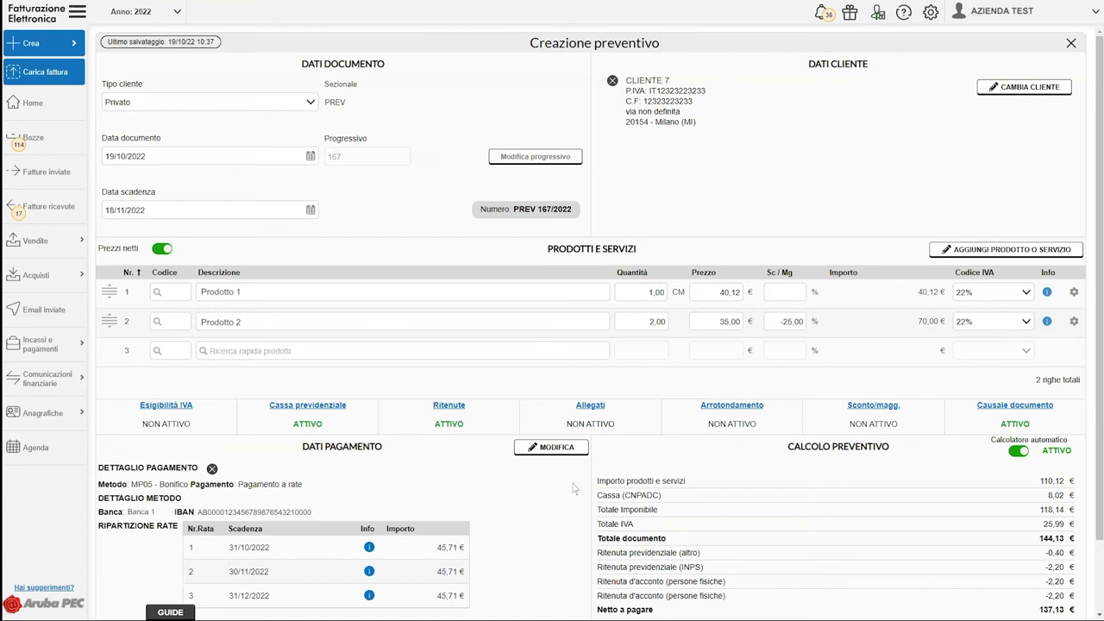
Try switching the automatic calculator off for manual calculation and cancel the change.
scroll(575, 488, "down", 1)
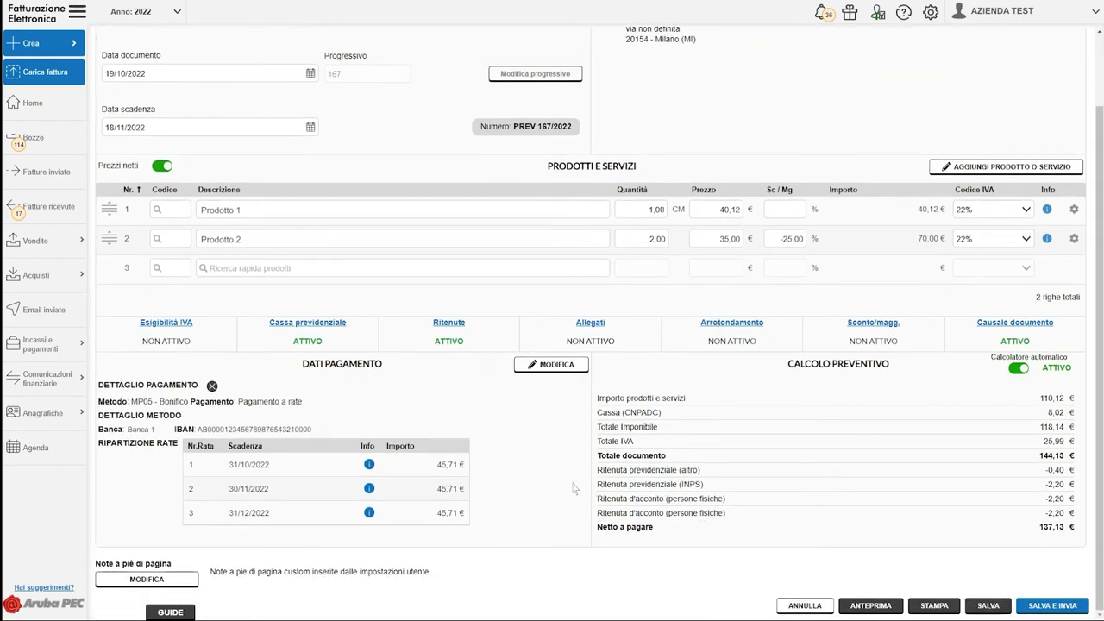
left_click(1020, 369)
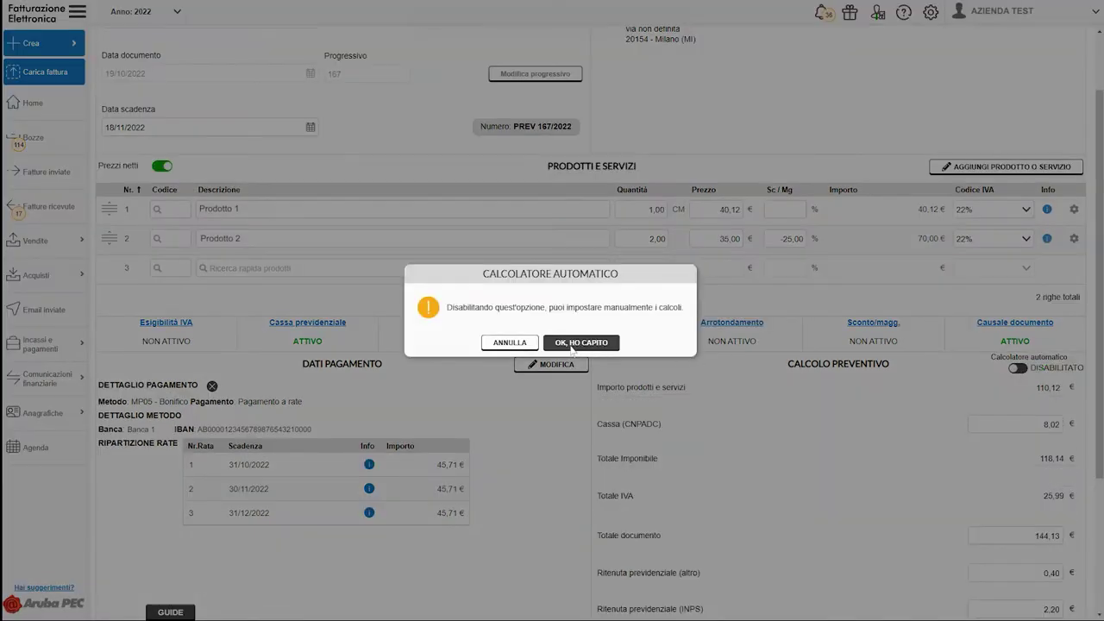
left_click(511, 343)
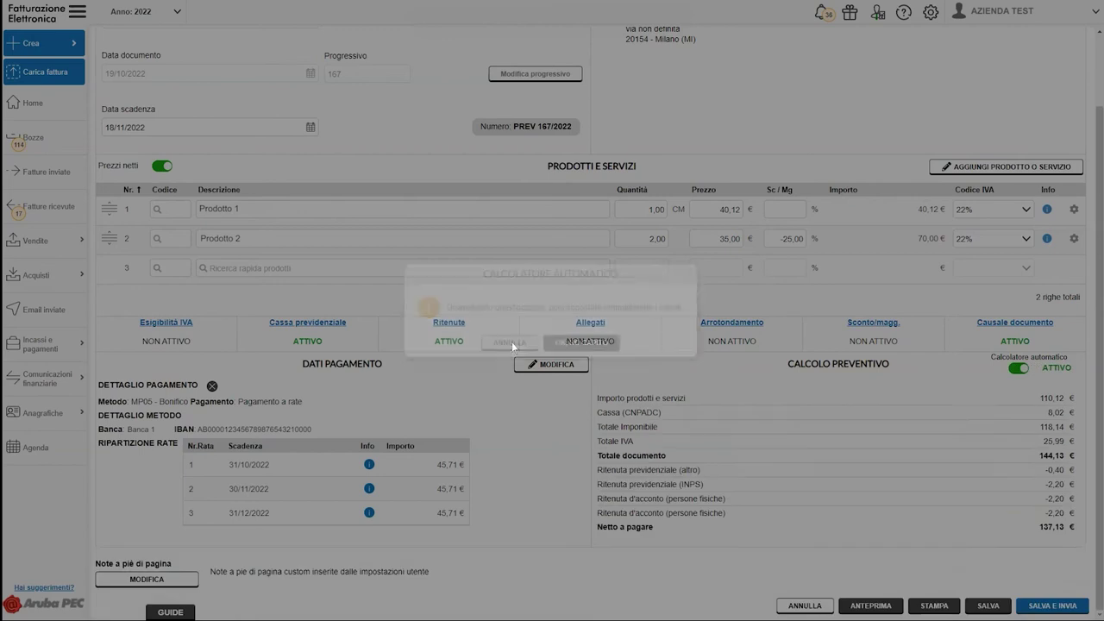
Save the preventivo and send it by email to the listed recipient without attachments, adding and removing an extra recipient field on the way.
left_click(990, 607)
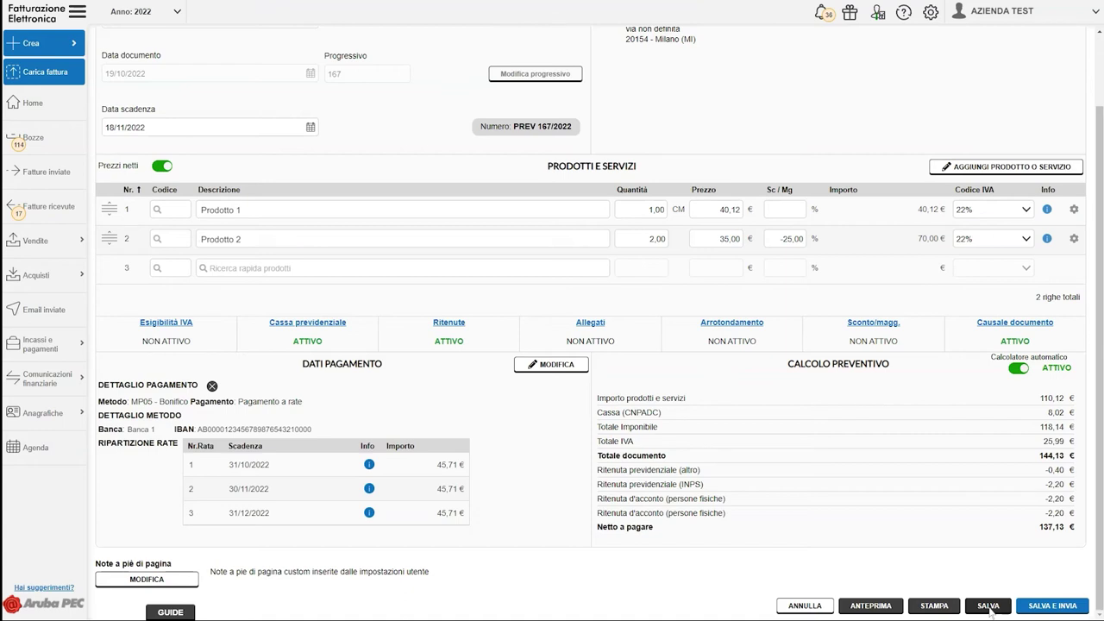
left_click(1051, 606)
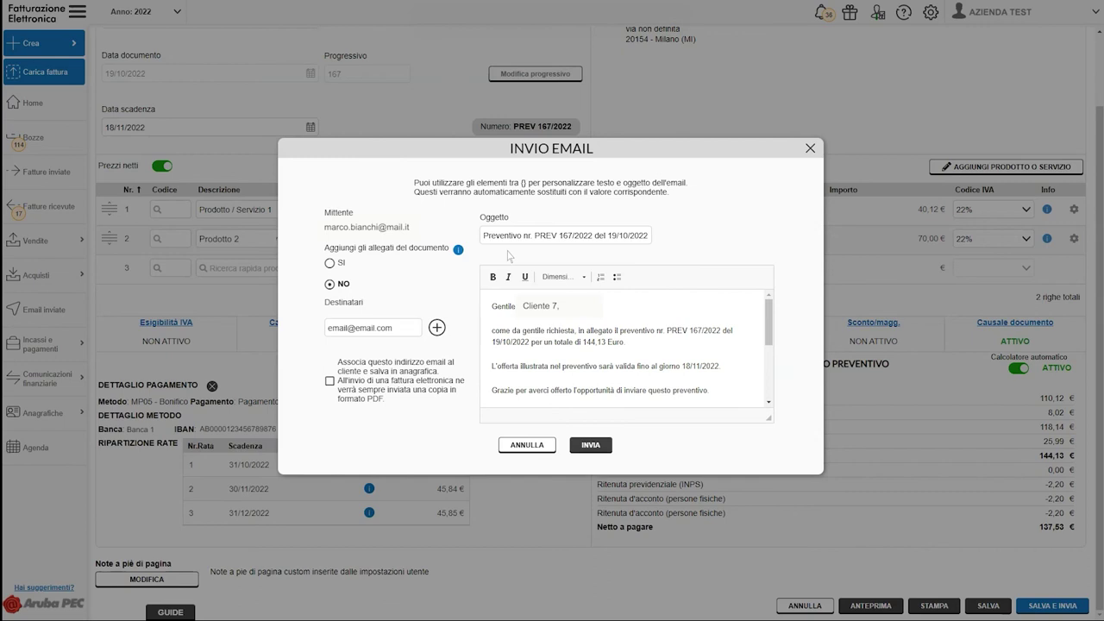
left_click(437, 327)
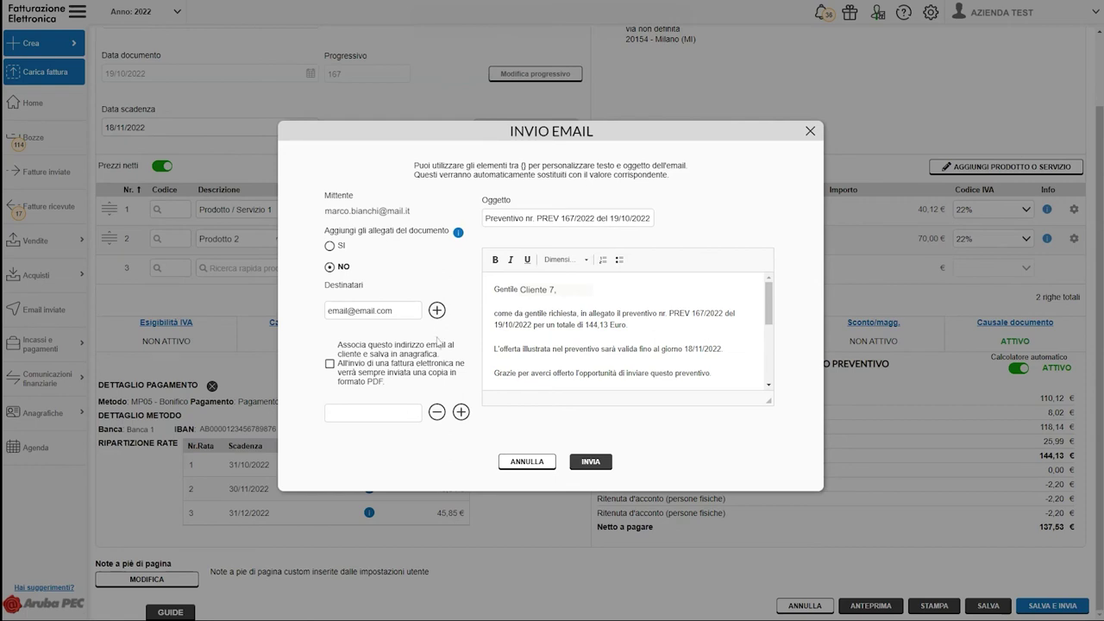
left_click(436, 412)
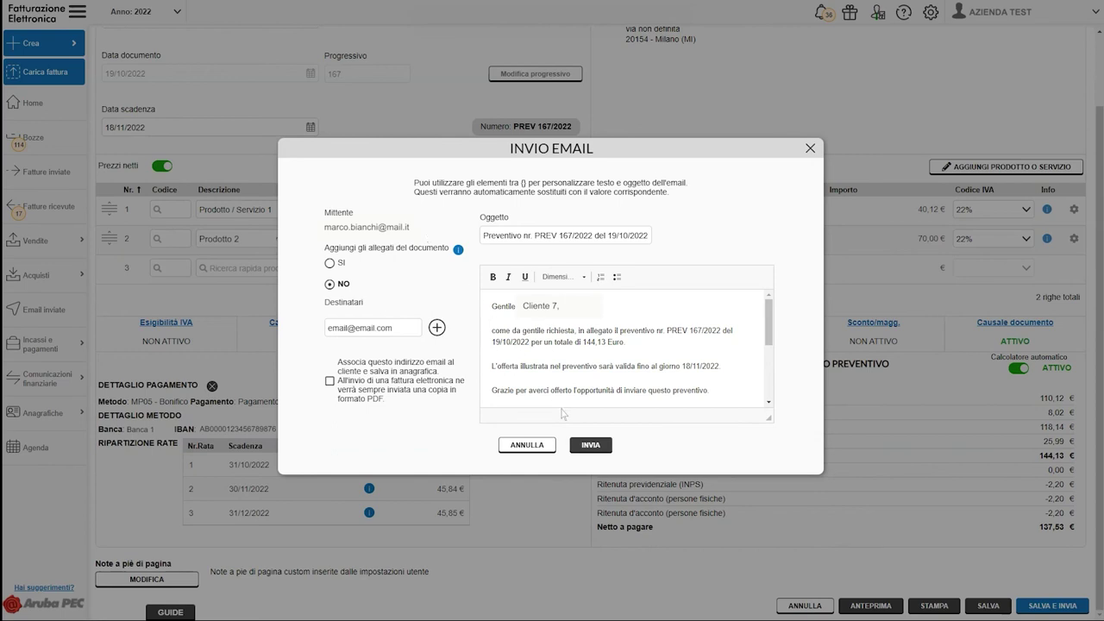
left_click(591, 445)
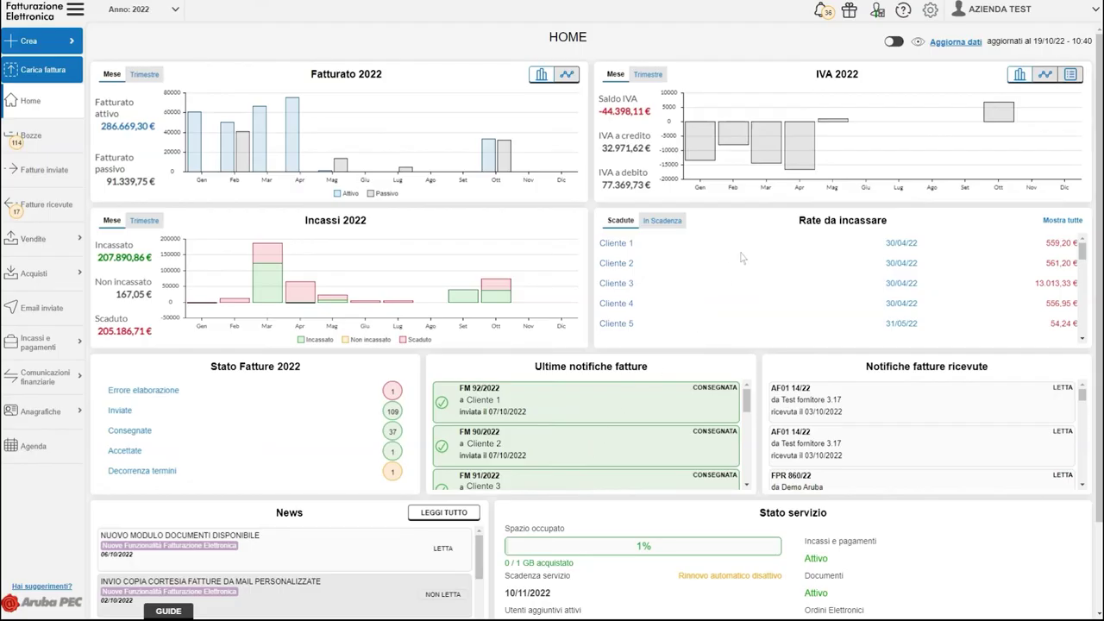
In the general settings for documents, set the default validity period of preventivi to 20 days and save.
left_click(930, 12)
left_click(913, 29)
left_click(121, 309)
double_click(243, 261)
type("20")
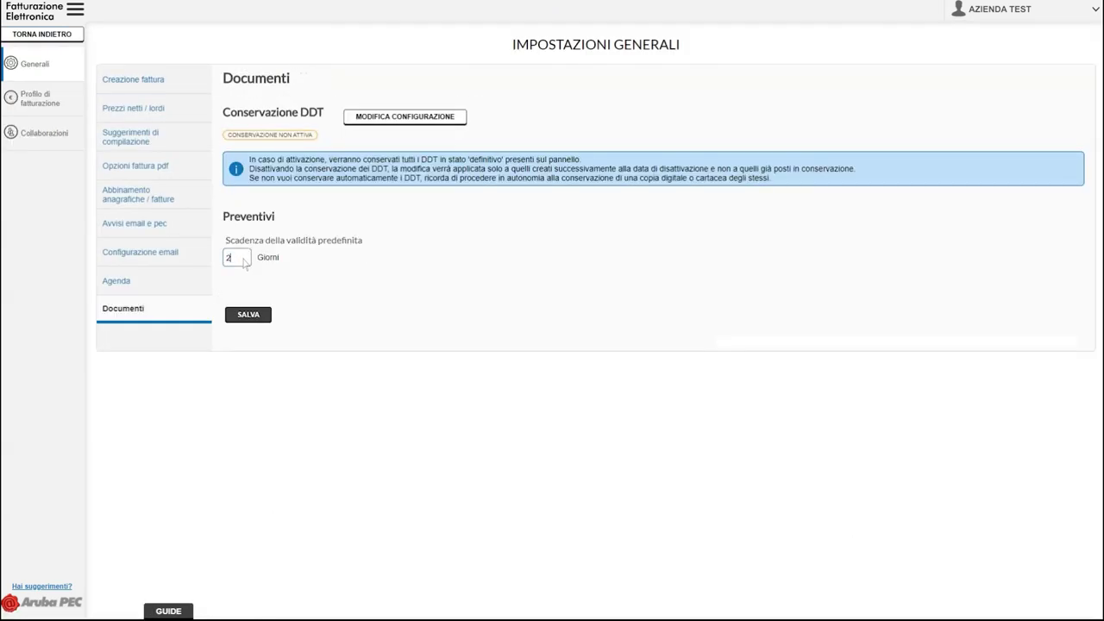
left_click(249, 314)
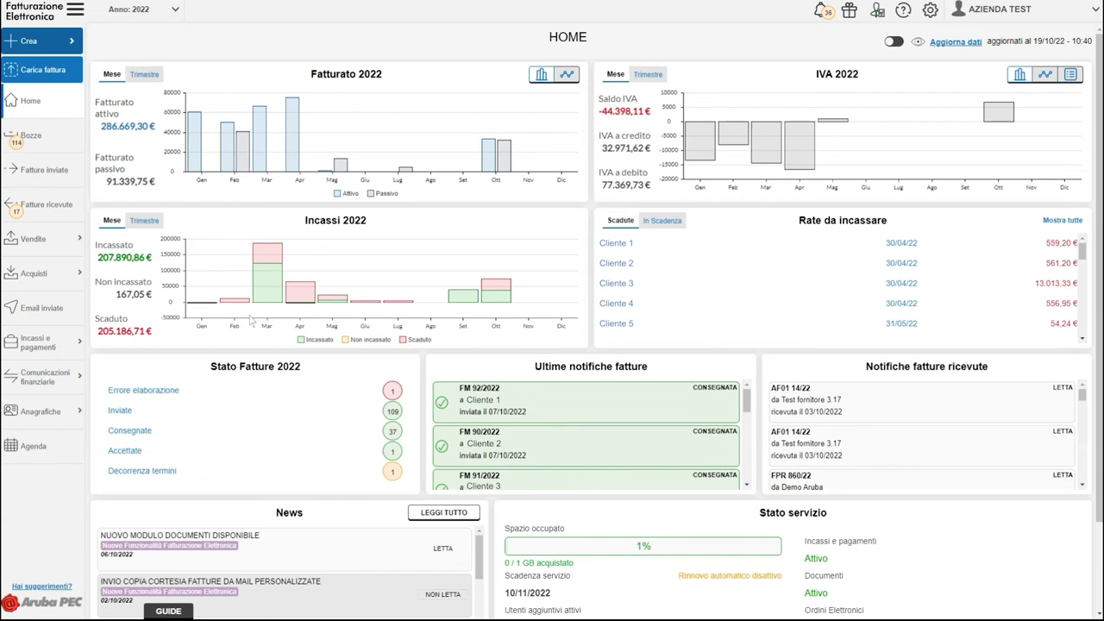
Open the agenda and check which event calendars its filter offers.
left_click(62, 453)
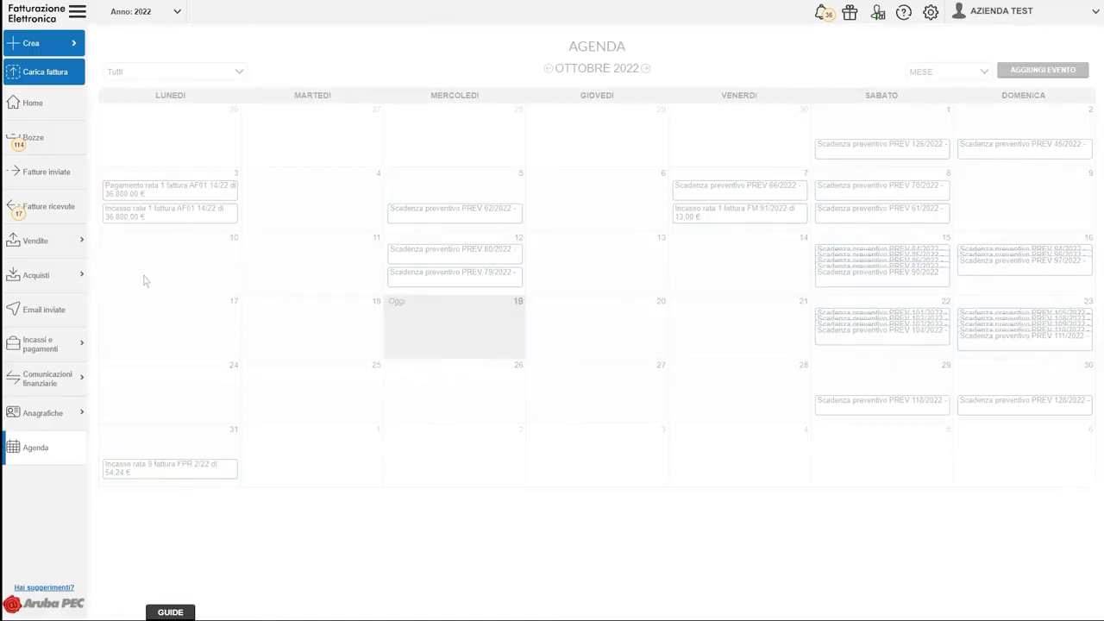
left_click(239, 71)
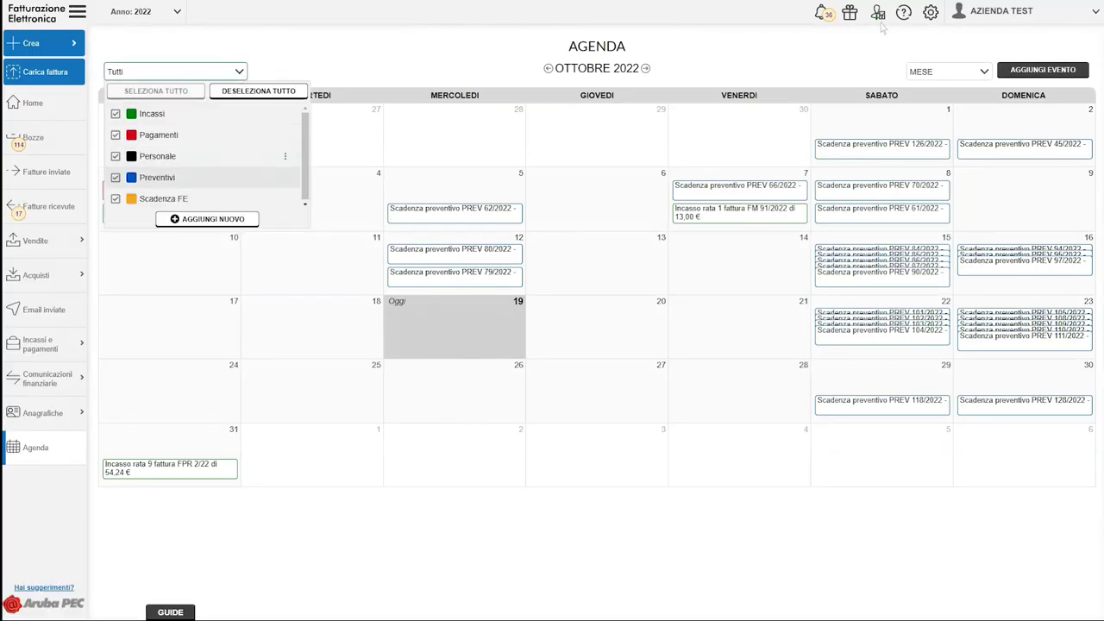
In the general settings for the agenda, activate email reminders for Preventivi, keep the number of notices at 1, and leave the settings.
left_click(930, 12)
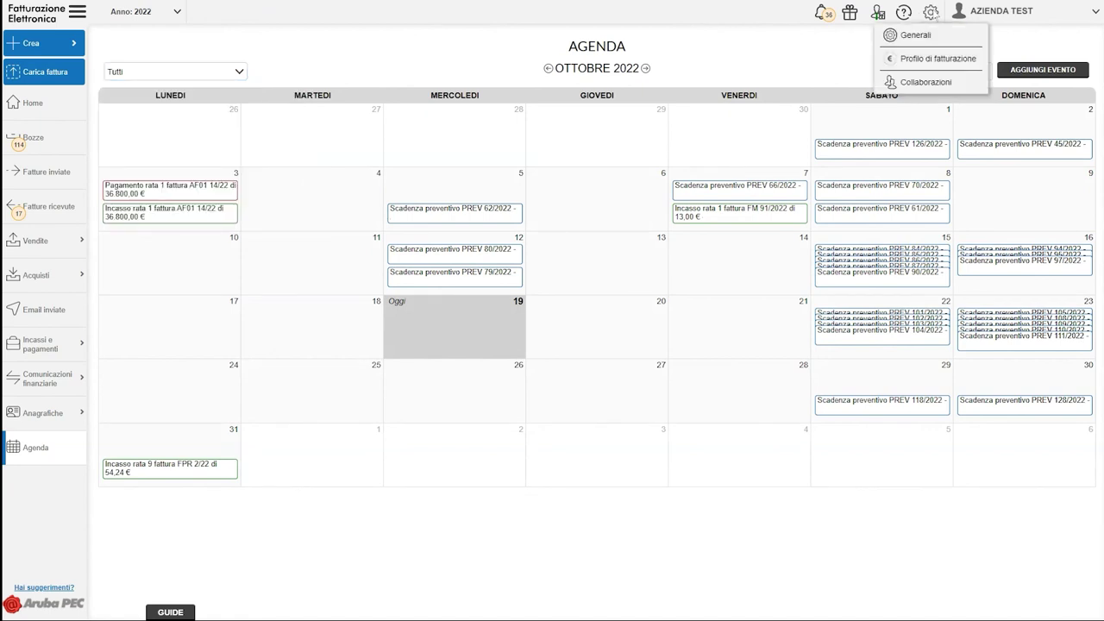
left_click(916, 36)
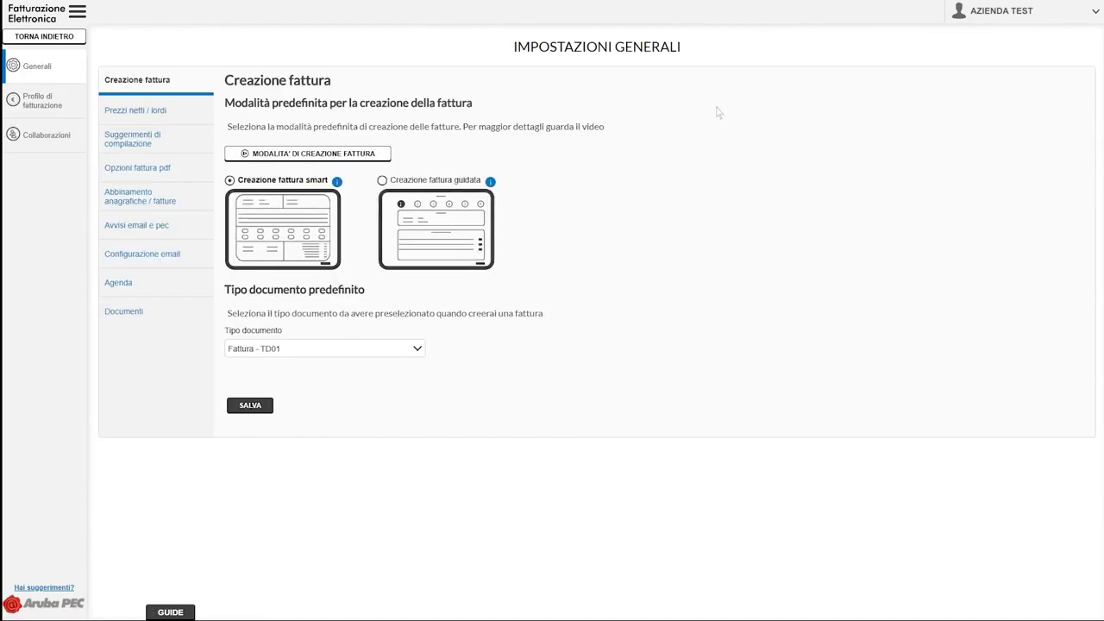
left_click(192, 286)
scroll(281, 440, "down", 2)
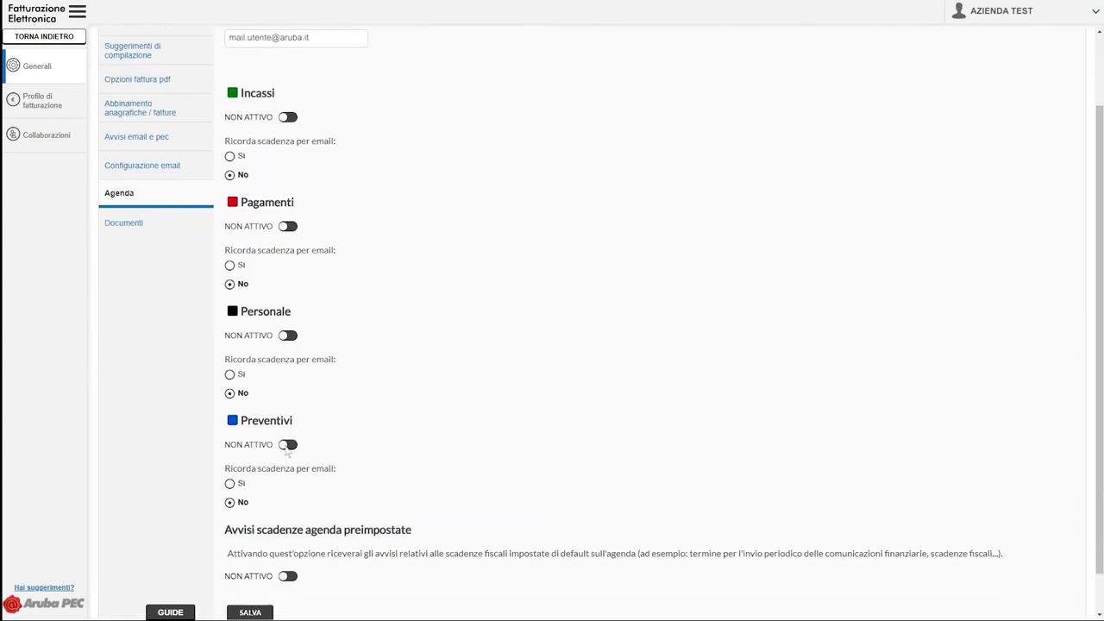
left_click(287, 447)
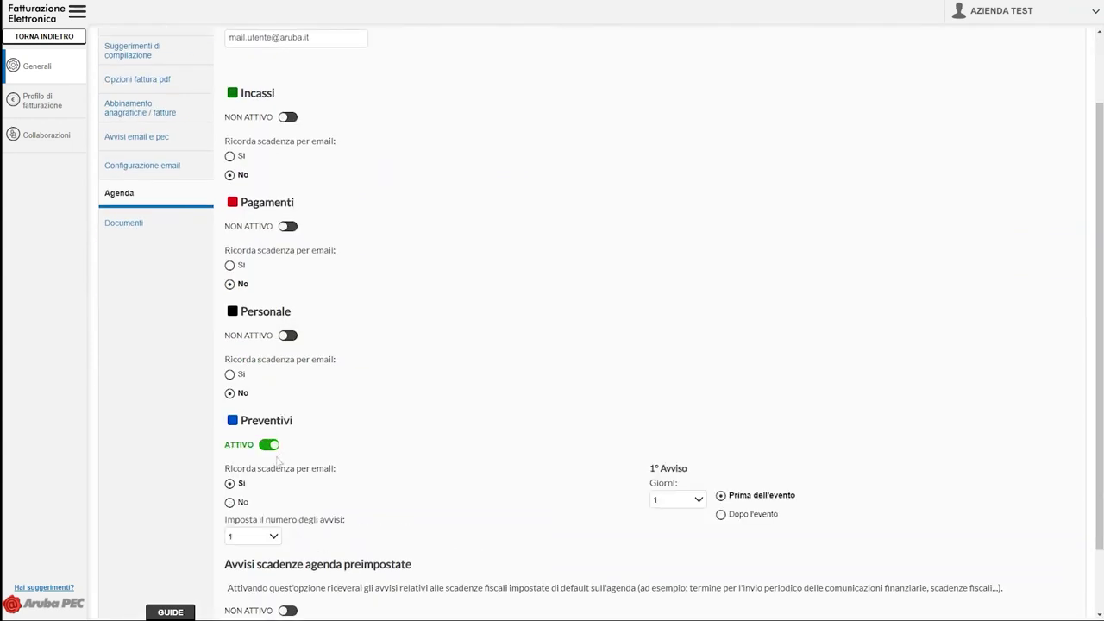
scroll(276, 463, "down", 1)
left_click(274, 463)
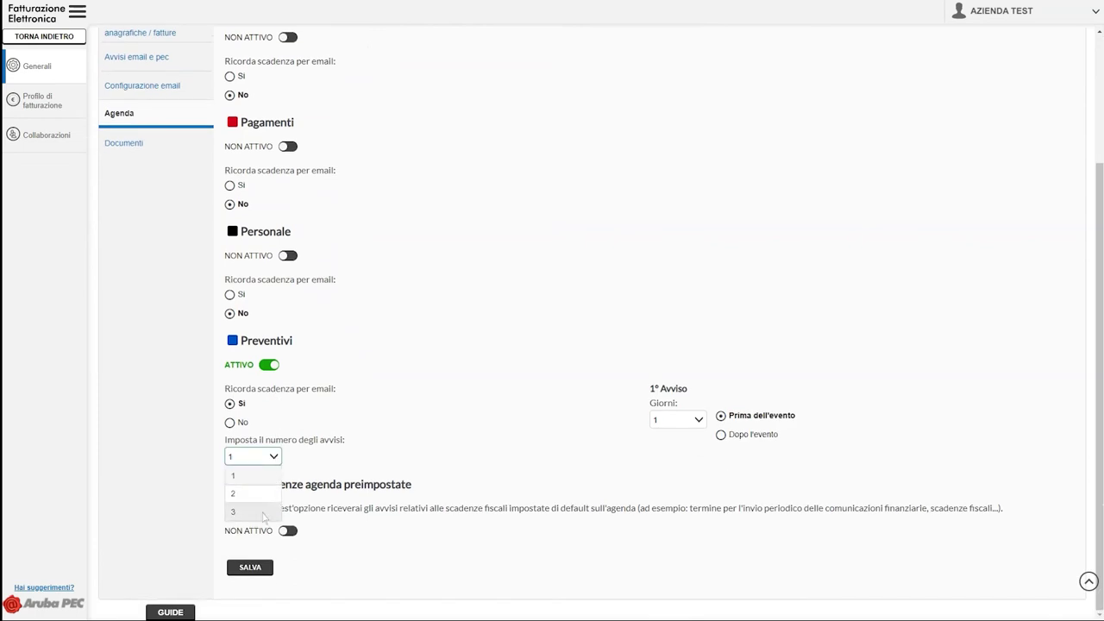
left_click(277, 464)
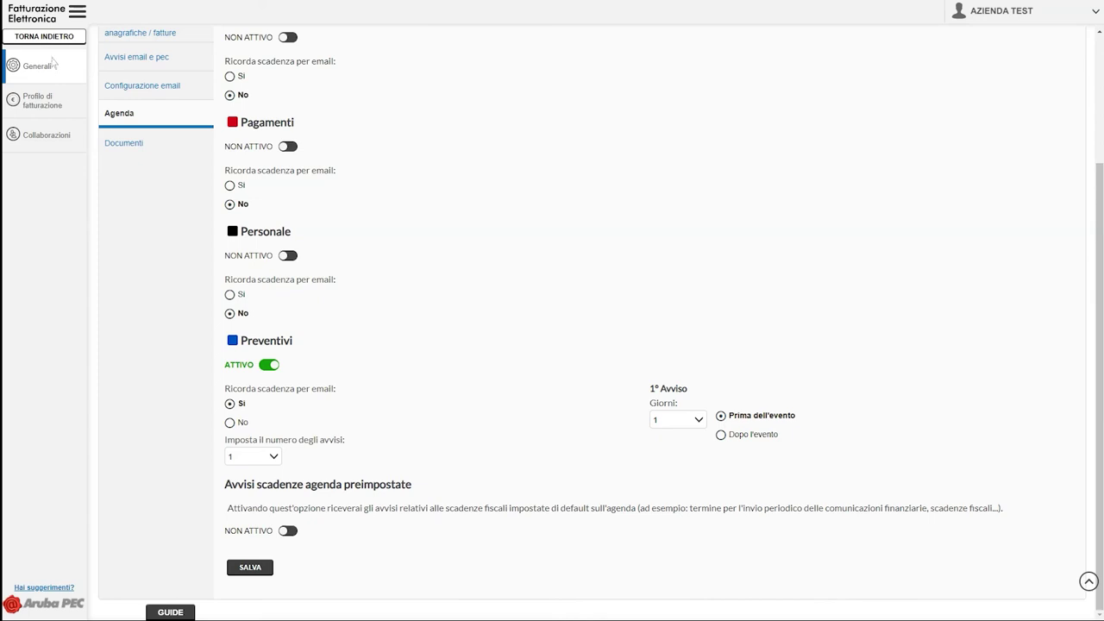
scroll(43, 45, "up", 2)
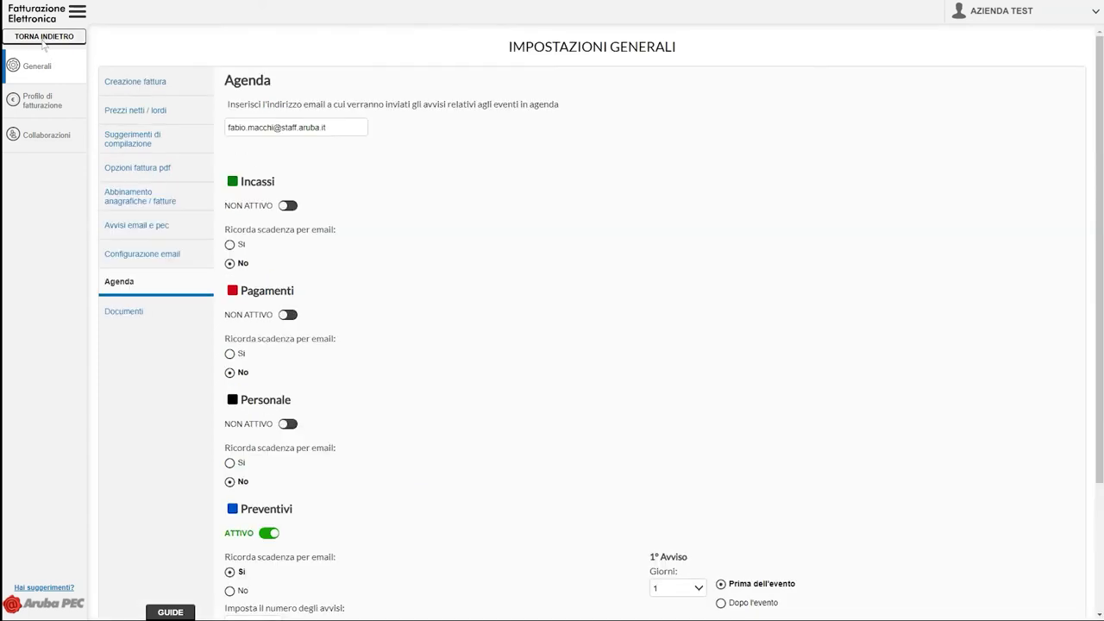
left_click(42, 41)
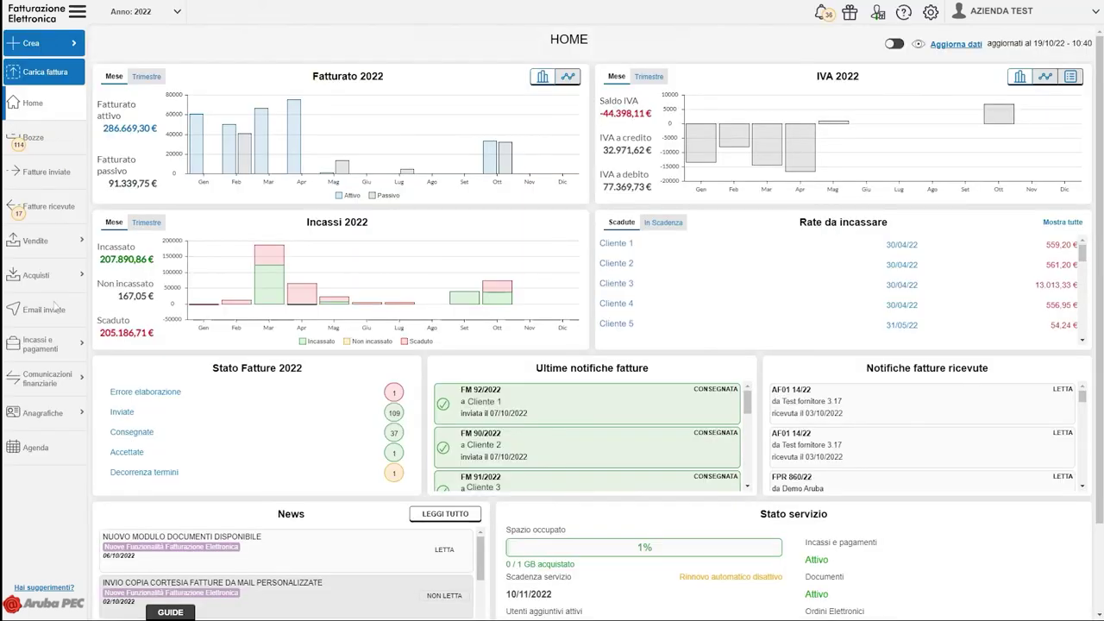
Return to the agenda and review its calendar filter, keeping all calendars selected.
left_click(62, 450)
left_click(241, 76)
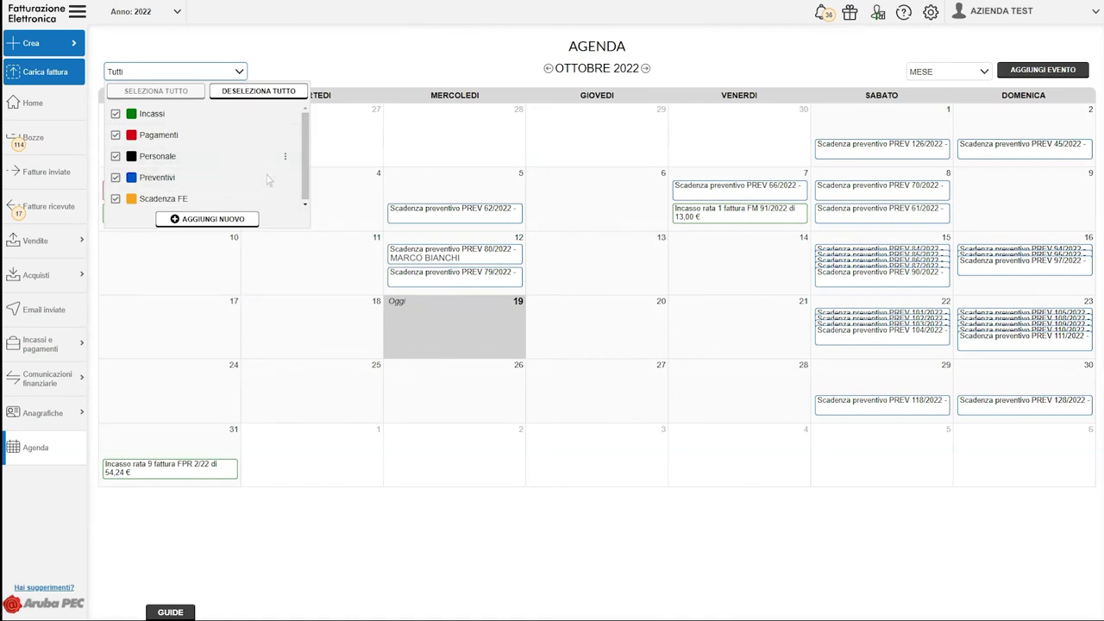
key("Escape")
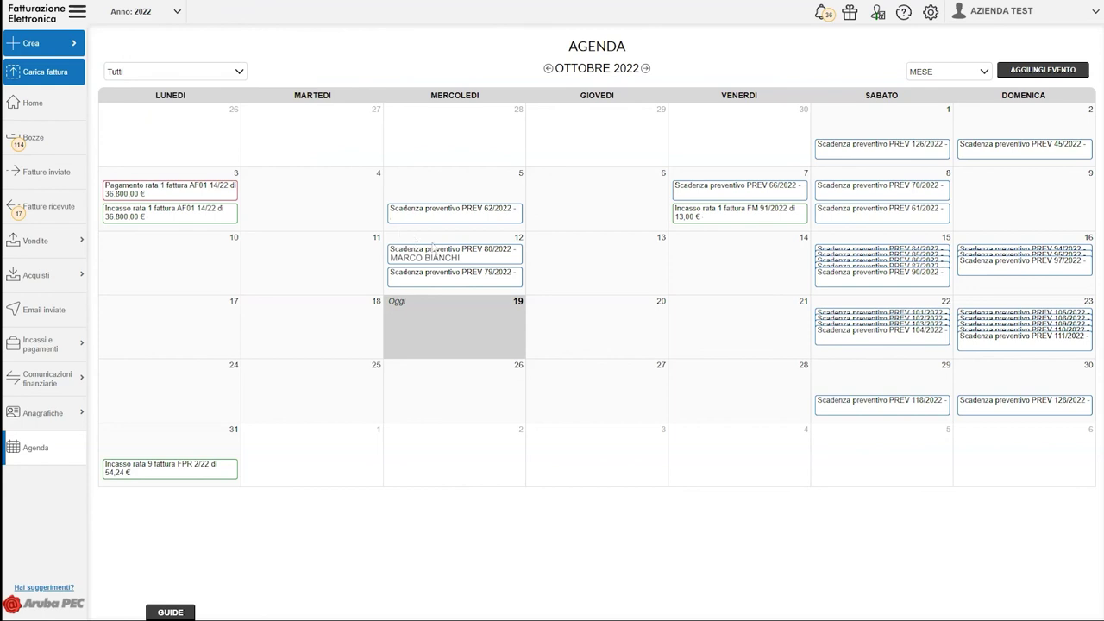
Edit the first preventivo expiry event on 12 October 2022, set its number of email notices to 3, and save.
left_click(472, 262)
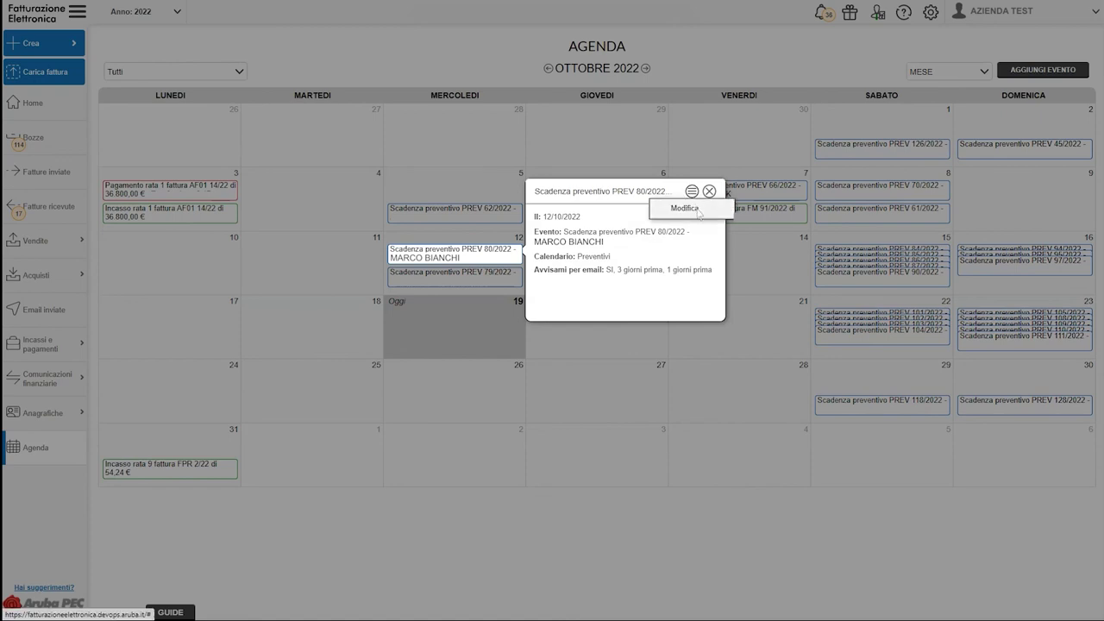
left_click(684, 208)
left_click(629, 243)
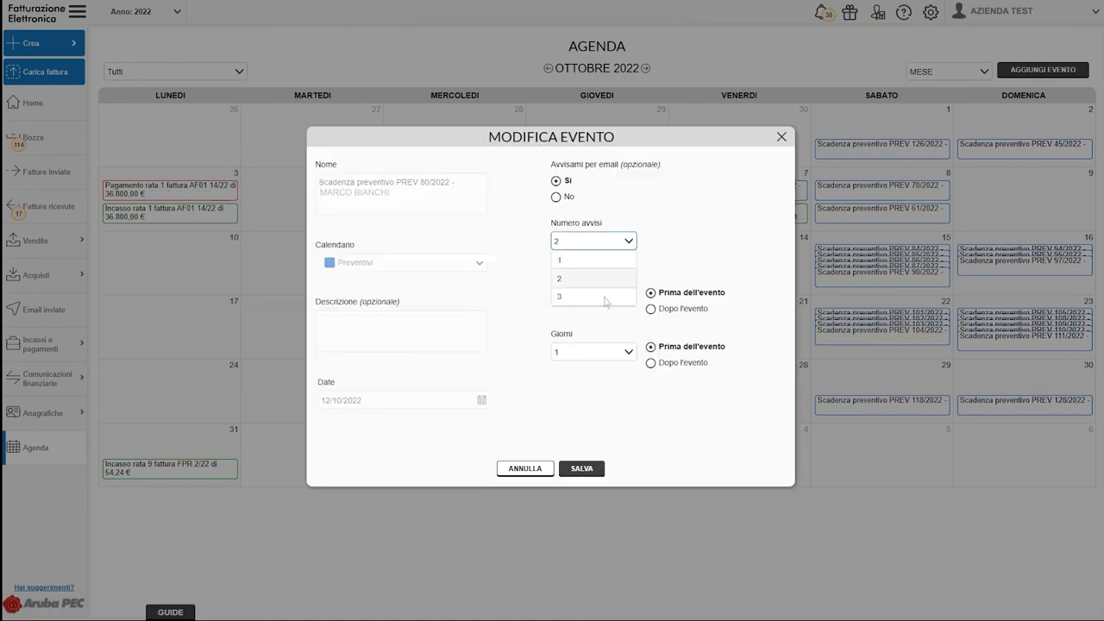
left_click(608, 296)
left_click(584, 471)
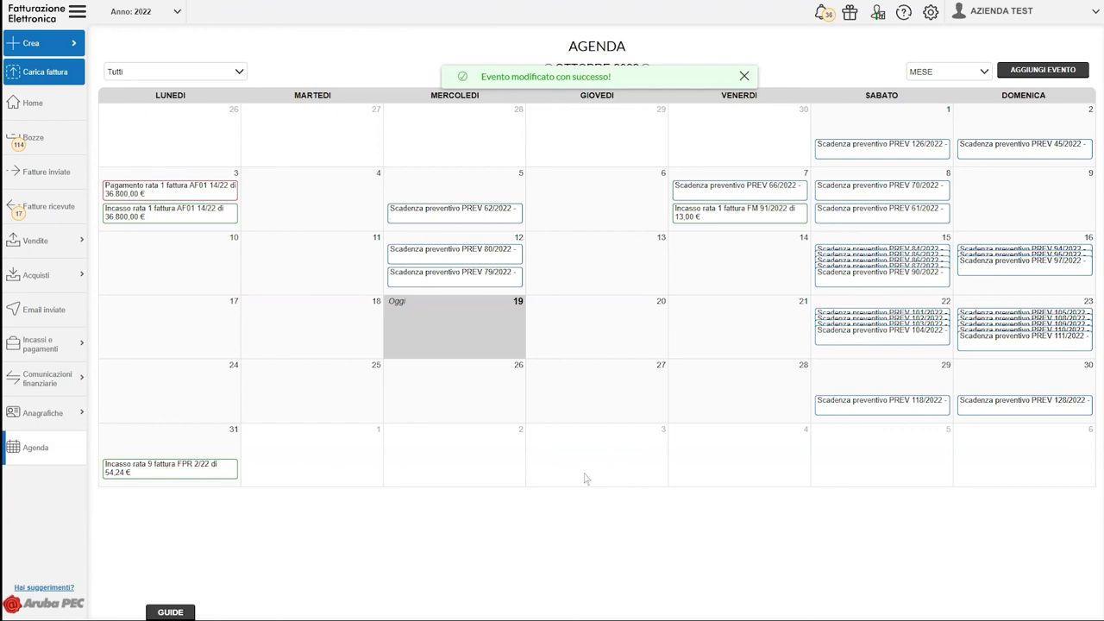